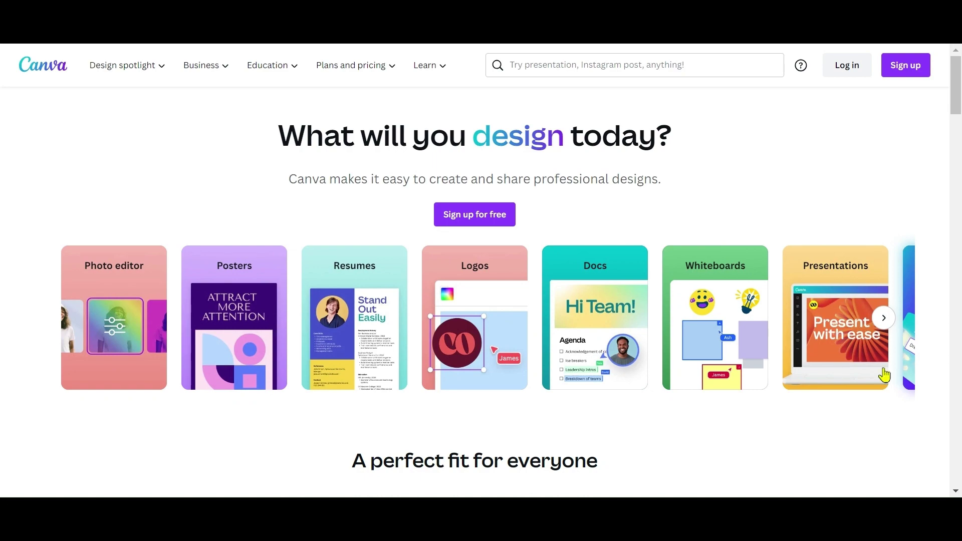
pyautogui.click(884, 318)
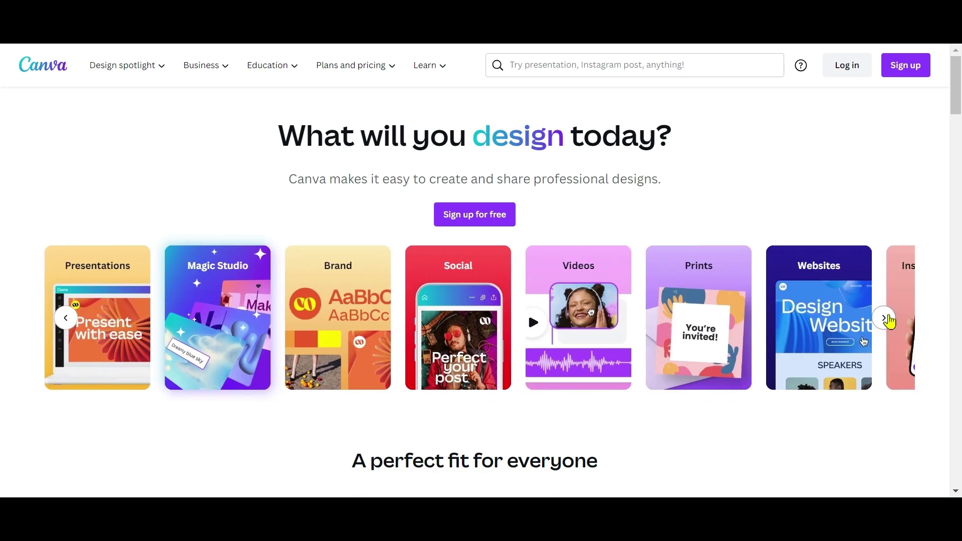
pyautogui.click(887, 321)
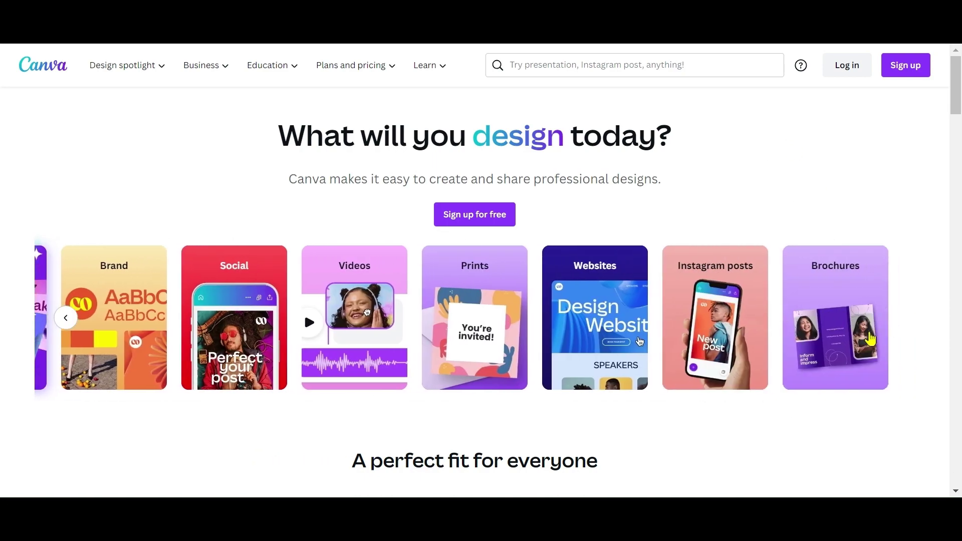
pyautogui.scroll(-6, 803, 353)
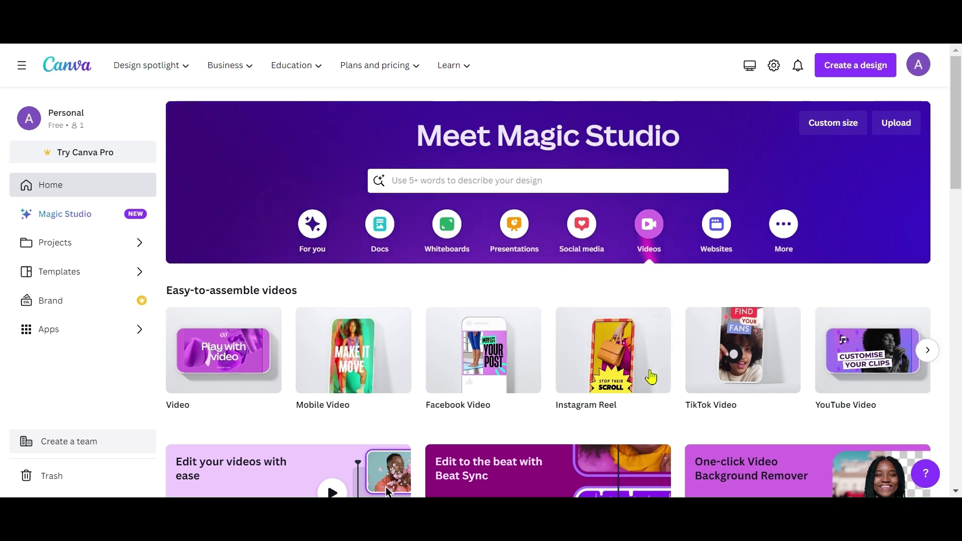
# Step: Create a blank design in the standard Video format
pyautogui.moveTo(585, 373)
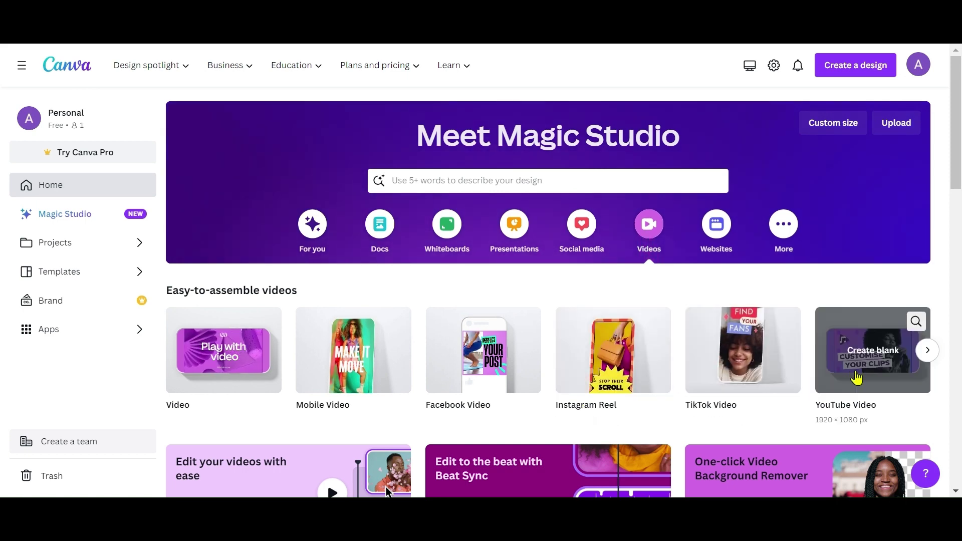
pyautogui.click(928, 350)
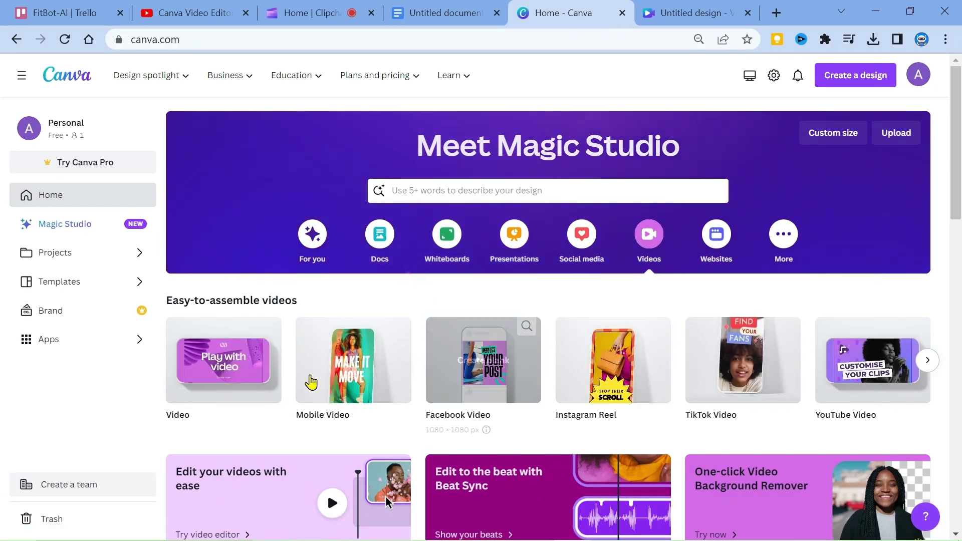
pyautogui.click(219, 358)
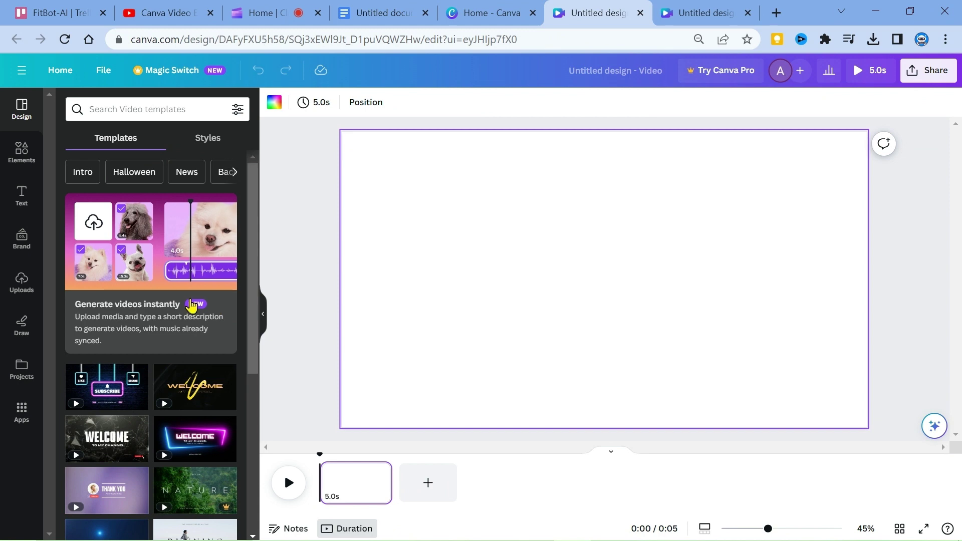
pyautogui.scroll(-5, 192, 306)
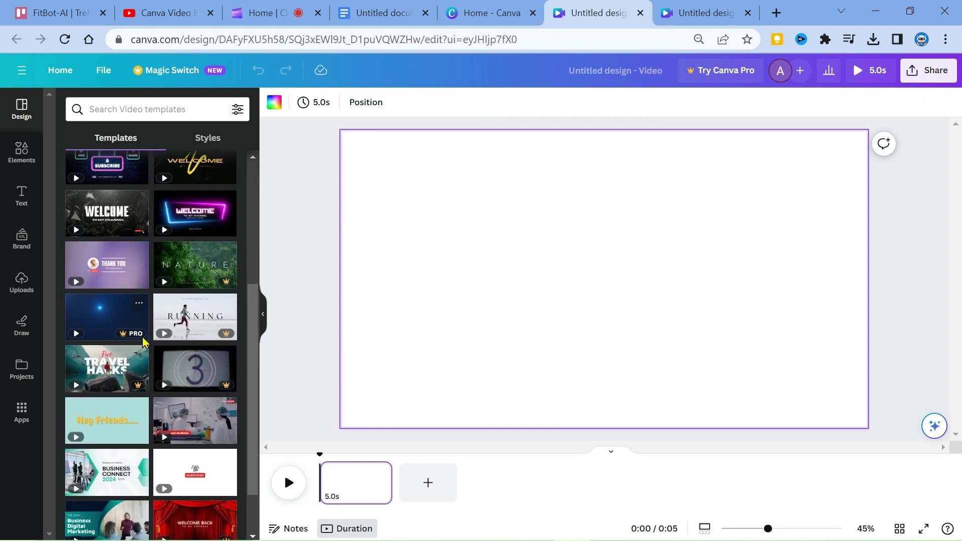
pyautogui.scroll(-2, 145, 346)
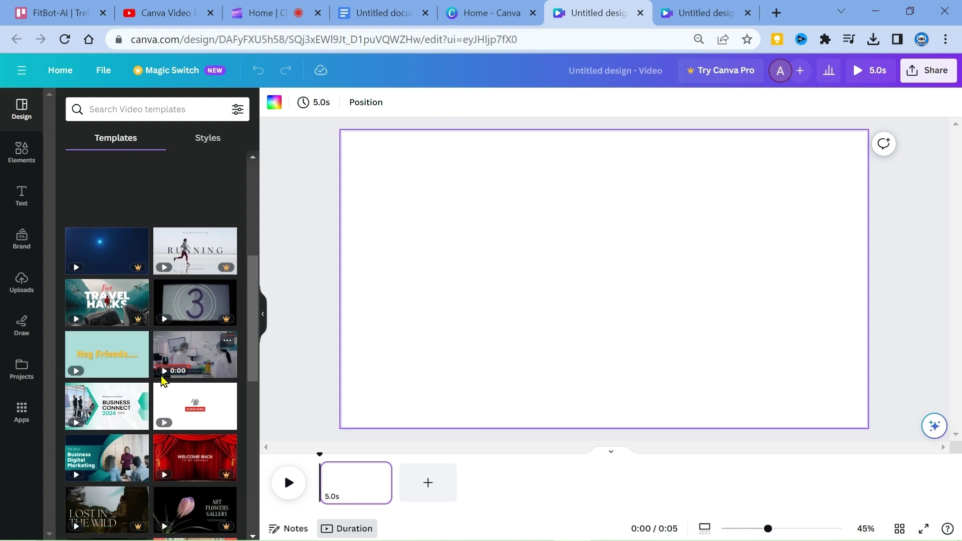
pyautogui.scroll(-6, 164, 381)
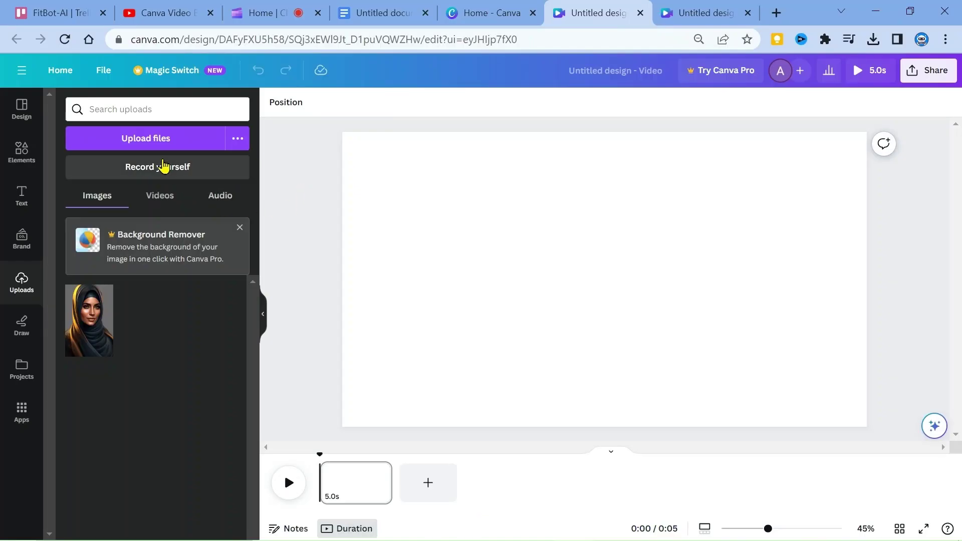
# Step: Upload the three video files 1, 2 and 3 from the Untitled design (2) folder
pyautogui.click(153, 139)
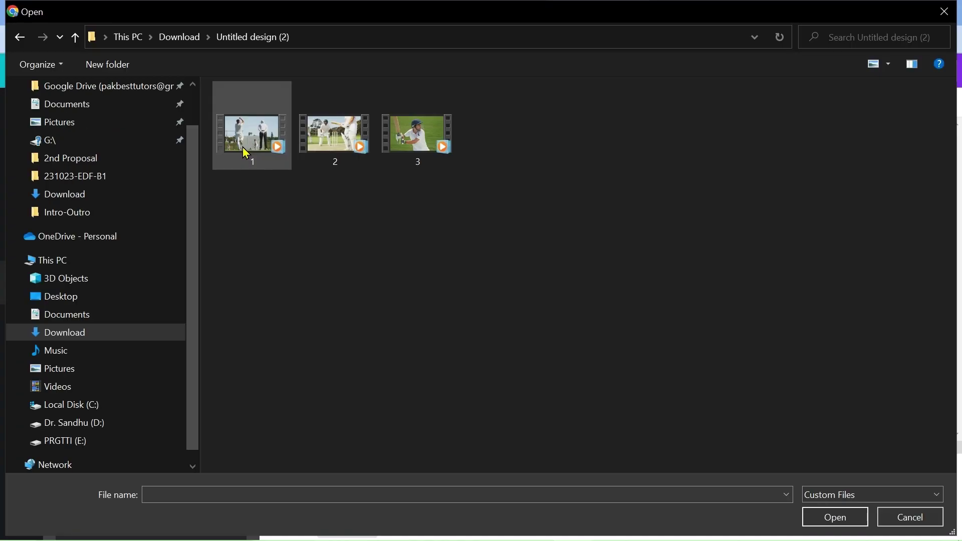
pyautogui.click(256, 149)
pyautogui.keyDown('ctrl'); pyautogui.click(335, 136); pyautogui.keyUp('ctrl')
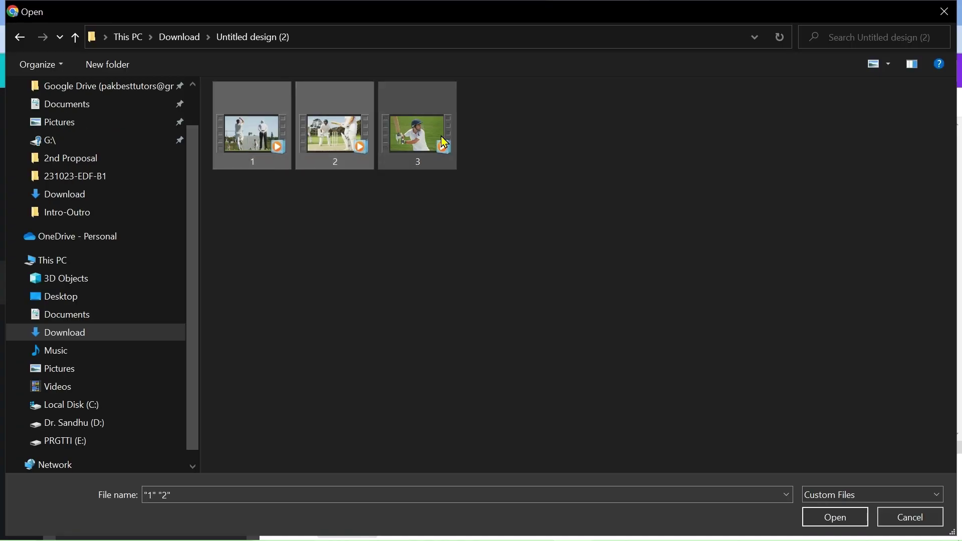
pyautogui.keyDown('ctrl'); pyautogui.click(417, 135); pyautogui.keyUp('ctrl')
pyautogui.click(835, 518)
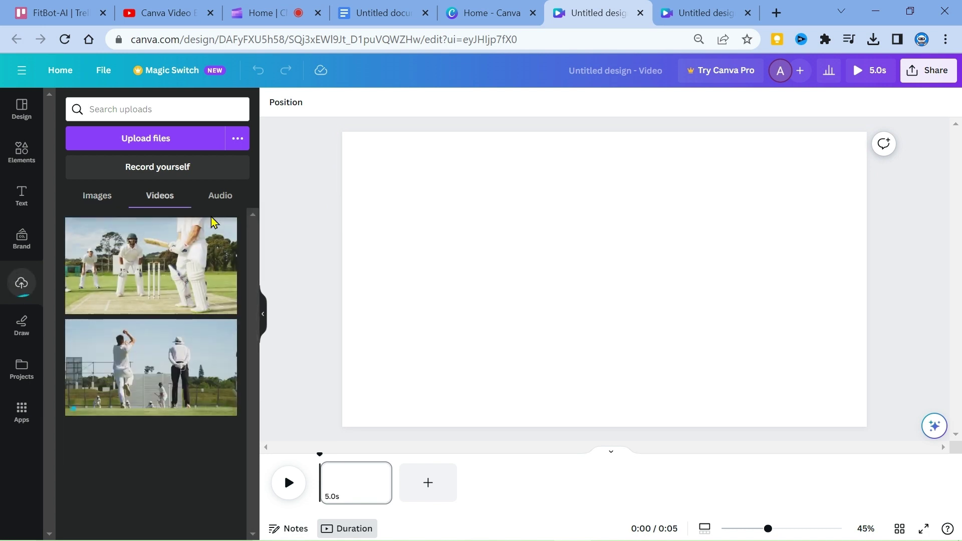
pyautogui.click(236, 142)
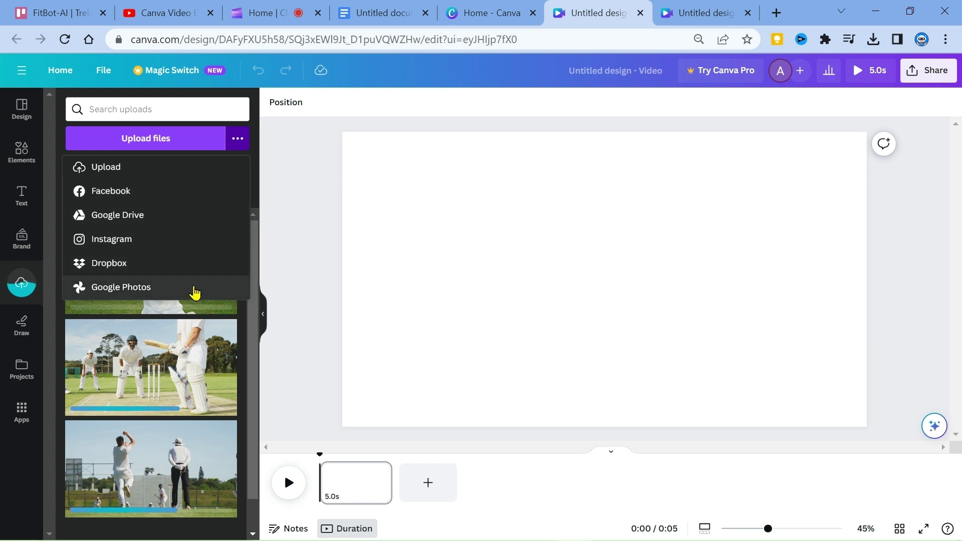
pyautogui.click(241, 140)
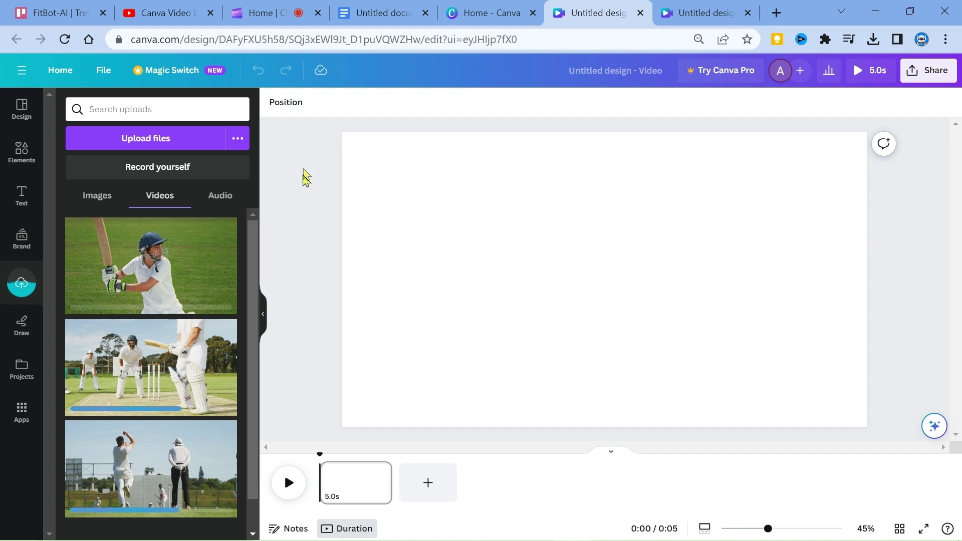
# Step: Add the uploaded batsman video to the blank page and set it as the page's background
pyautogui.moveTo(143, 246)
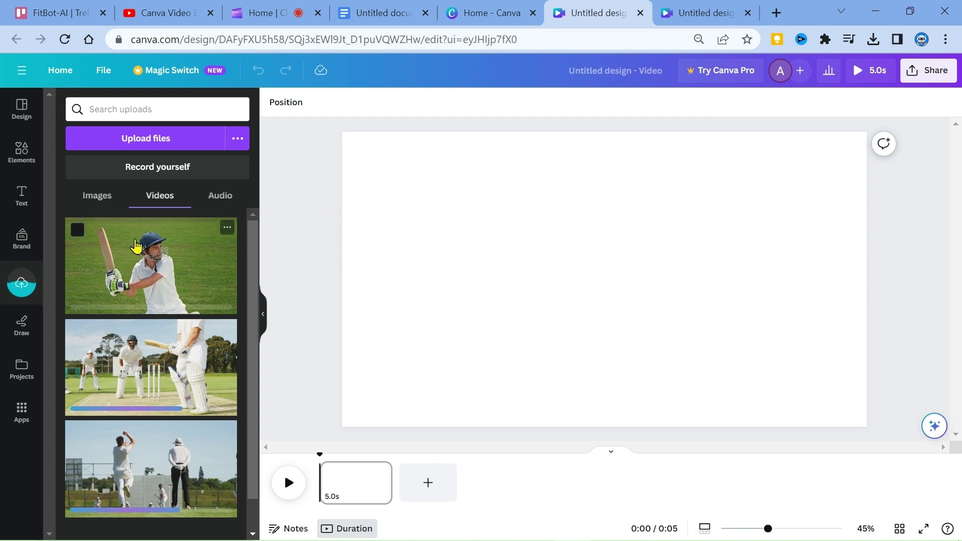
pyautogui.moveTo(136, 246); pyautogui.dragTo(329, 226)
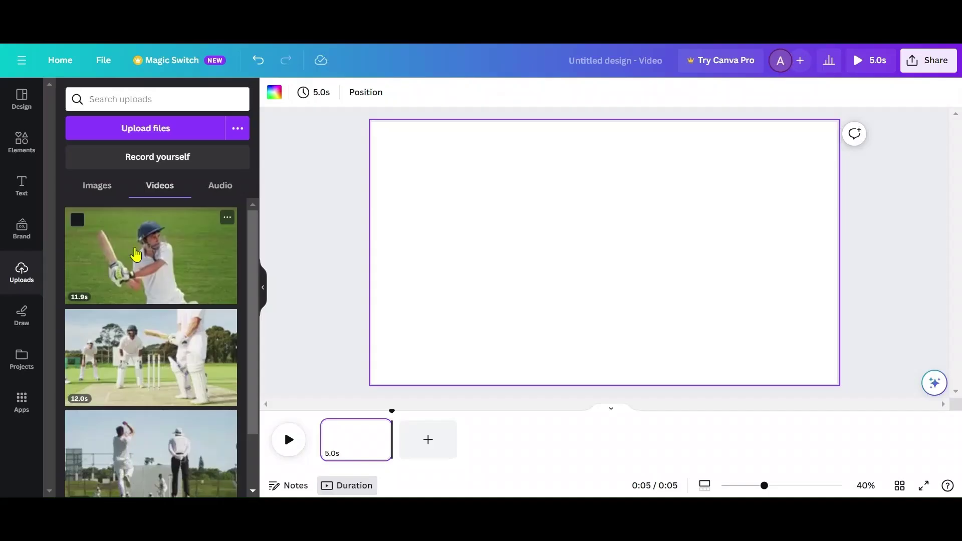
pyautogui.moveTo(151, 251); pyautogui.dragTo(167, 236)
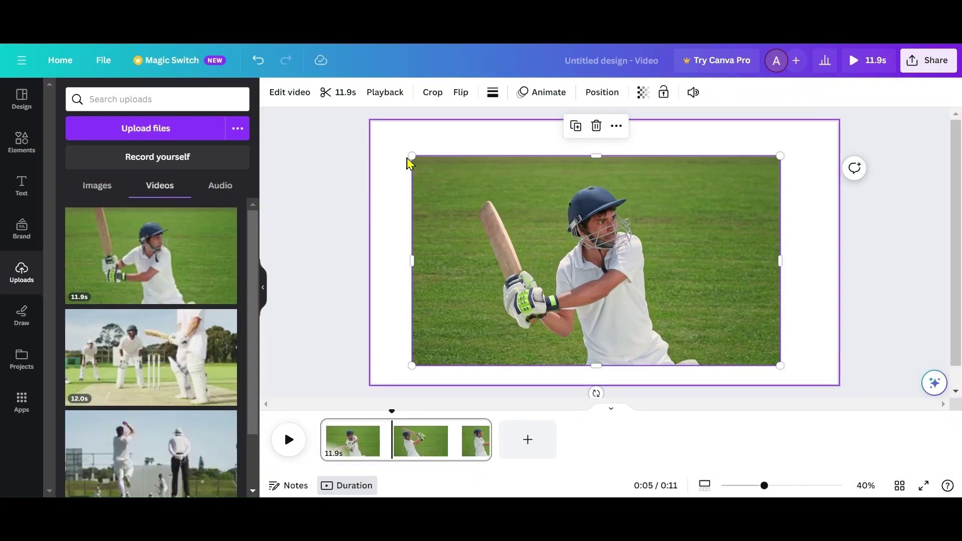
pyautogui.moveTo(412, 156); pyautogui.dragTo(369, 126)
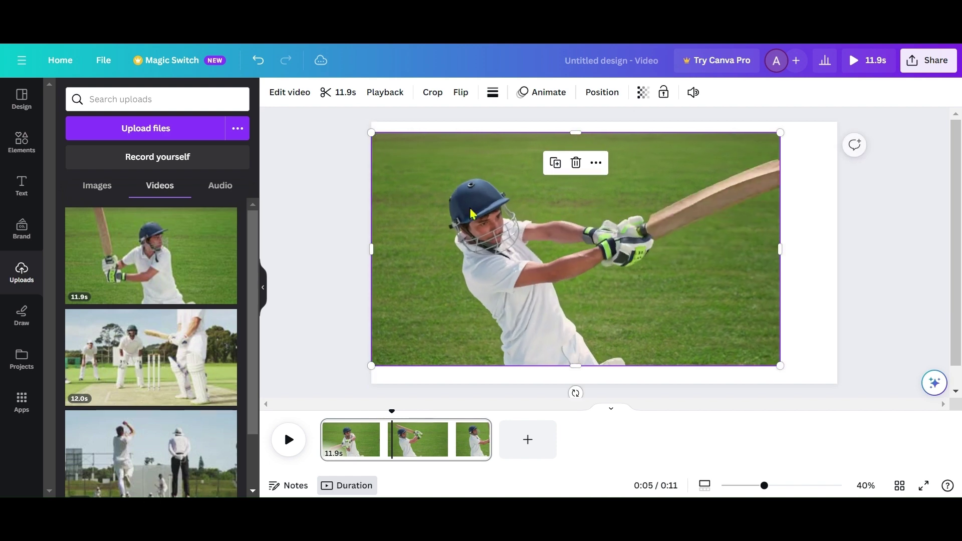
pyautogui.moveTo(780, 367); pyautogui.dragTo(821, 388)
pyautogui.rightClick(652, 225)
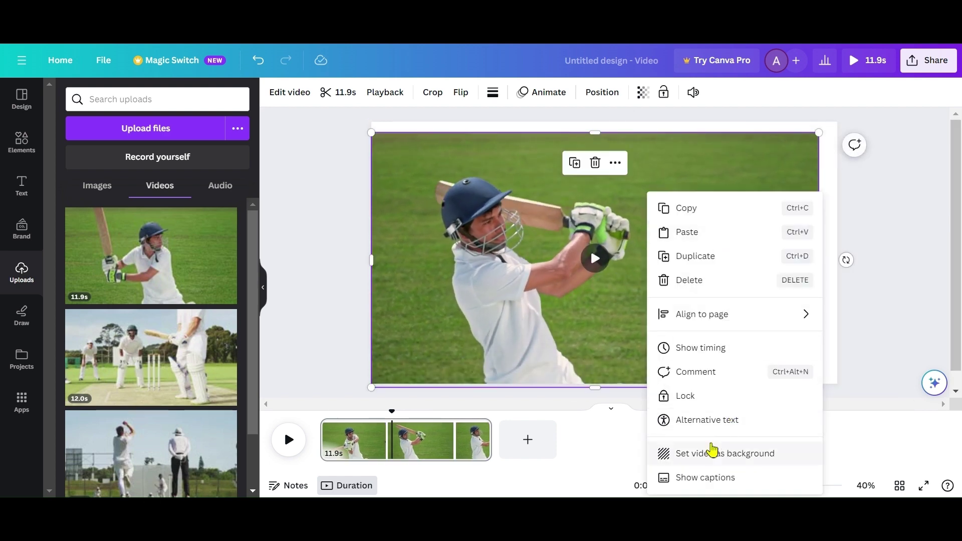
pyautogui.click(774, 453)
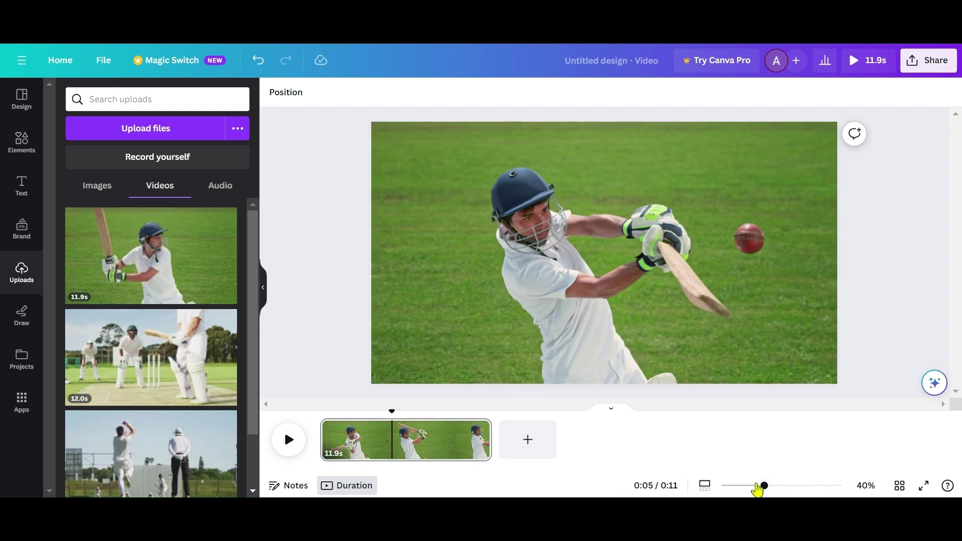
# Step: Split the batsman clip at about 3.6 s and delete the part before the split
pyautogui.moveTo(758, 487); pyautogui.dragTo(807, 486)
pyautogui.moveTo(692, 466); pyautogui.dragTo(636, 467)
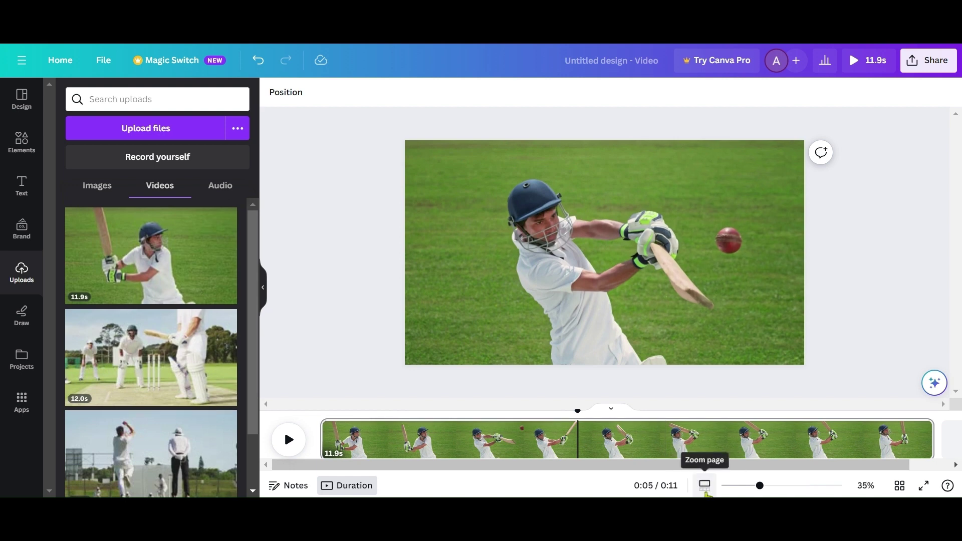
pyautogui.rightClick(509, 446)
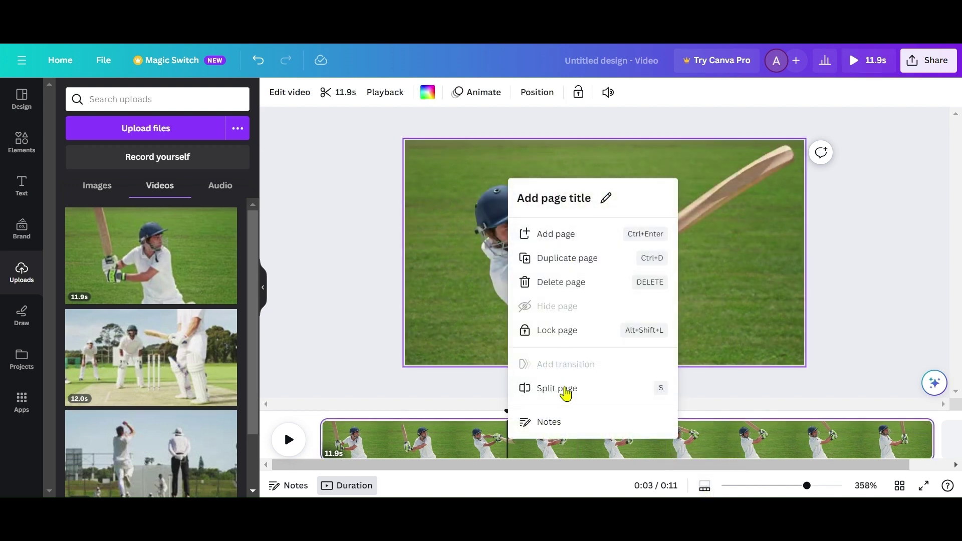
pyautogui.click(557, 389)
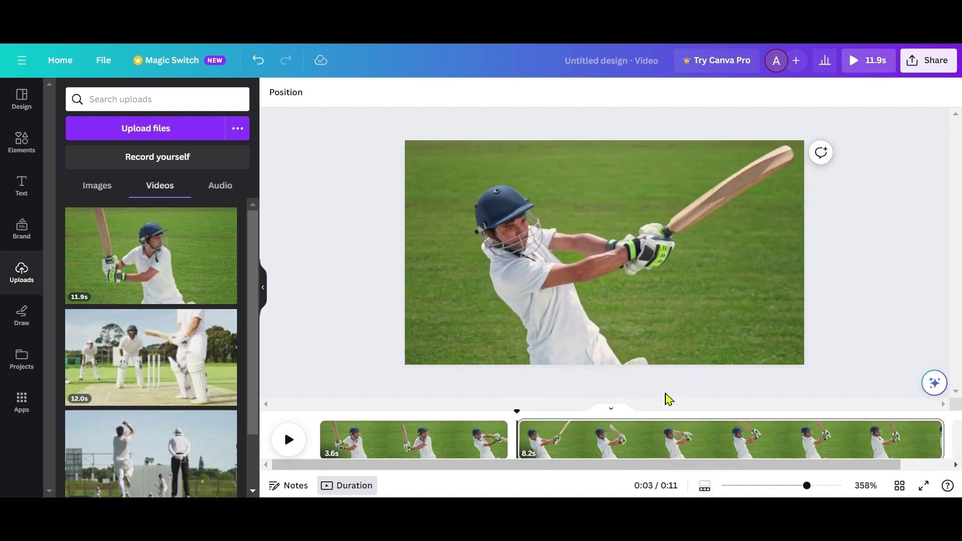
pyautogui.rightClick(446, 446)
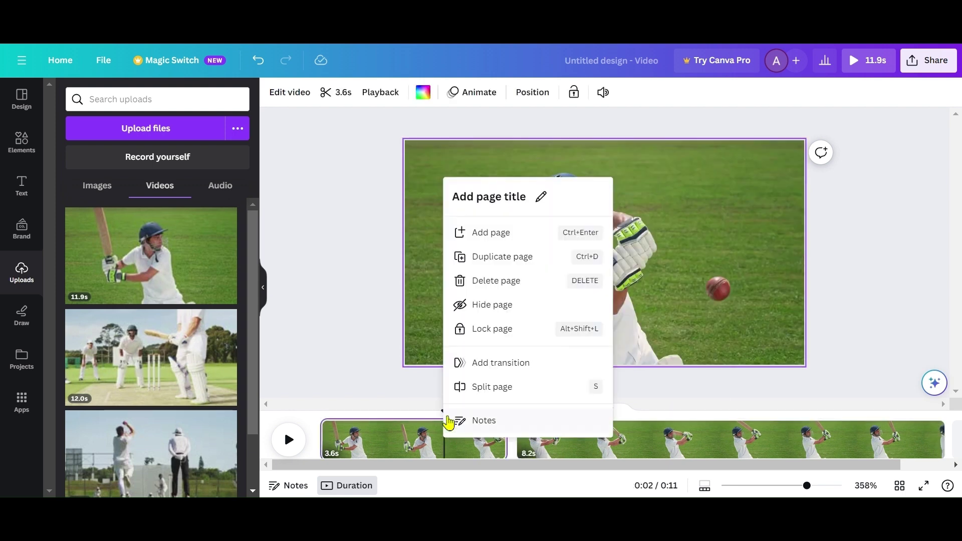
pyautogui.click(511, 285)
# Step: Split the remaining batsman clip at about 5.6 s and delete the end part
pyautogui.click(289, 441)
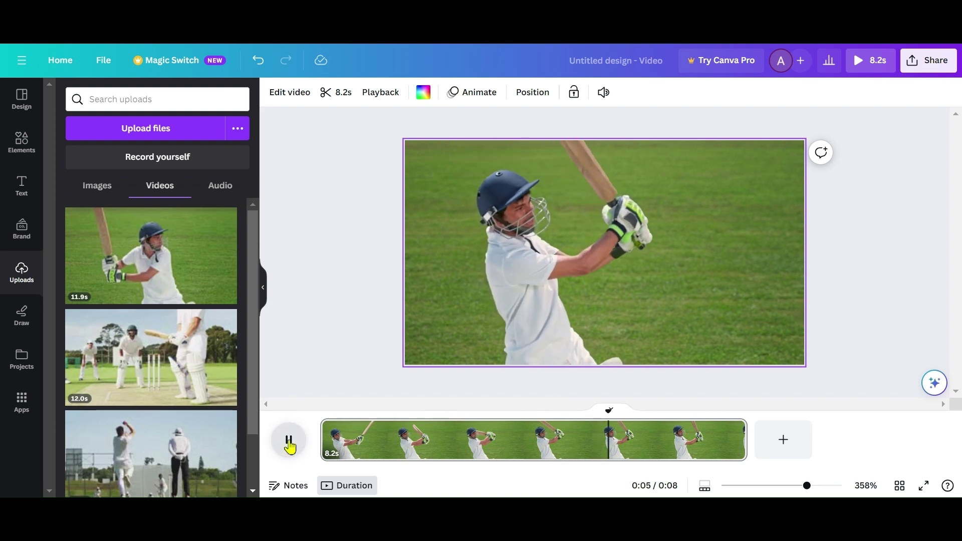
pyautogui.rightClick(617, 436)
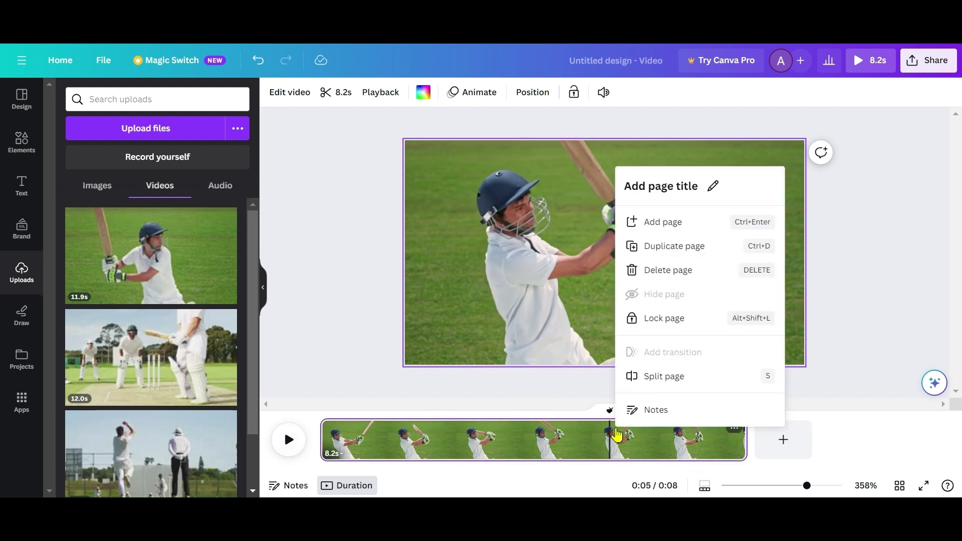
pyautogui.click(672, 377)
pyautogui.rightClick(676, 450)
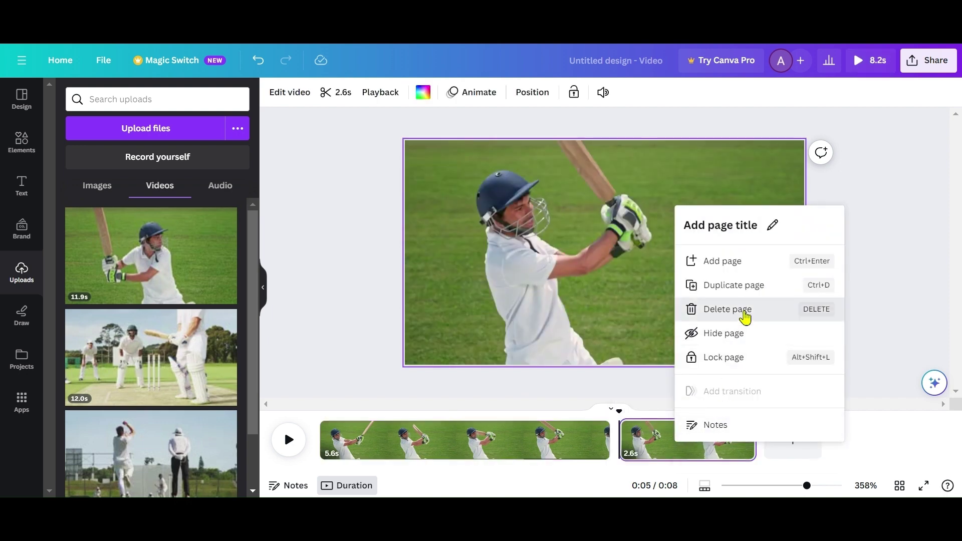
pyautogui.click(744, 319)
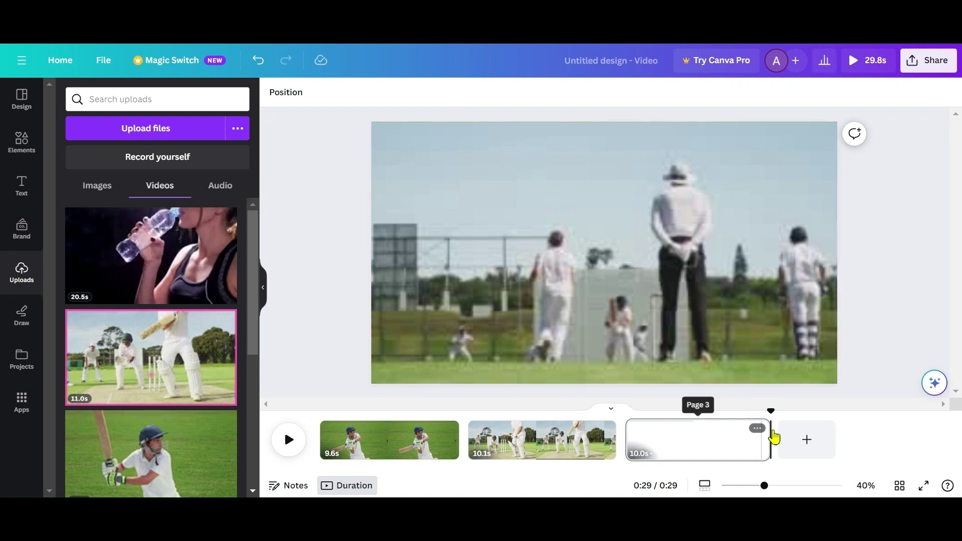
# Step: Trim the end of the third page to 8.4 s and the start of the first page to 8.4 s
pyautogui.moveTo(769, 438); pyautogui.dragTo(747, 438)
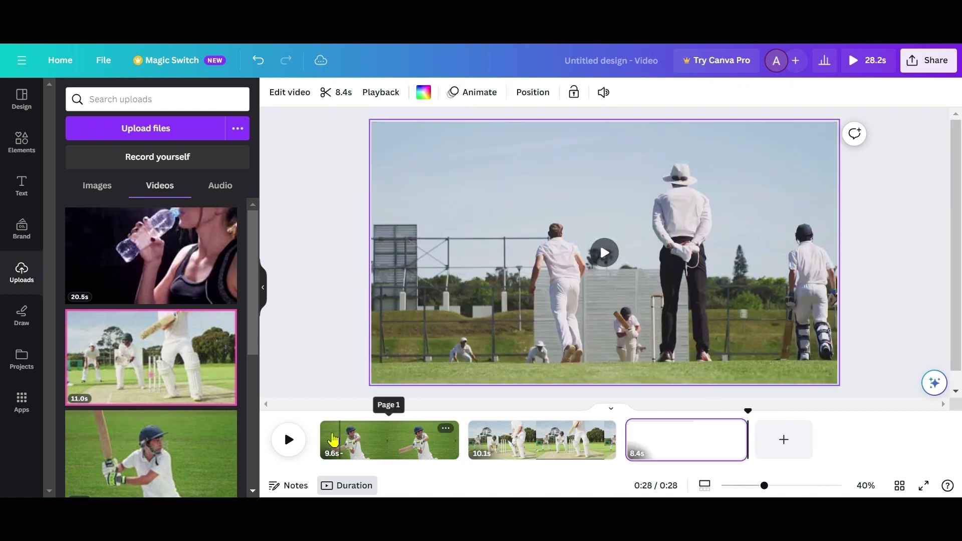
pyautogui.moveTo(316, 441); pyautogui.dragTo(342, 443)
# Step: Overlay the uploaded water-drinking video on the second page of the timeline
pyautogui.click(495, 453)
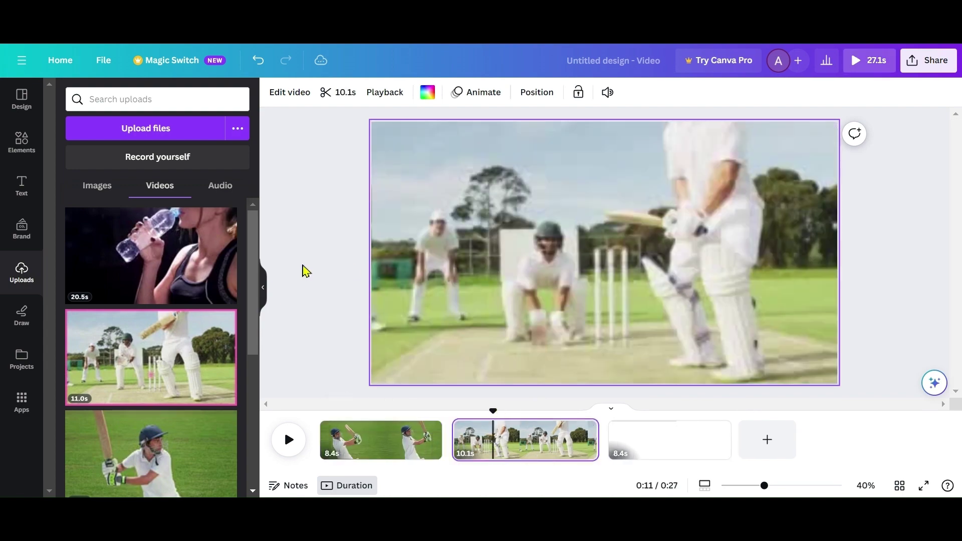
pyautogui.click(171, 249)
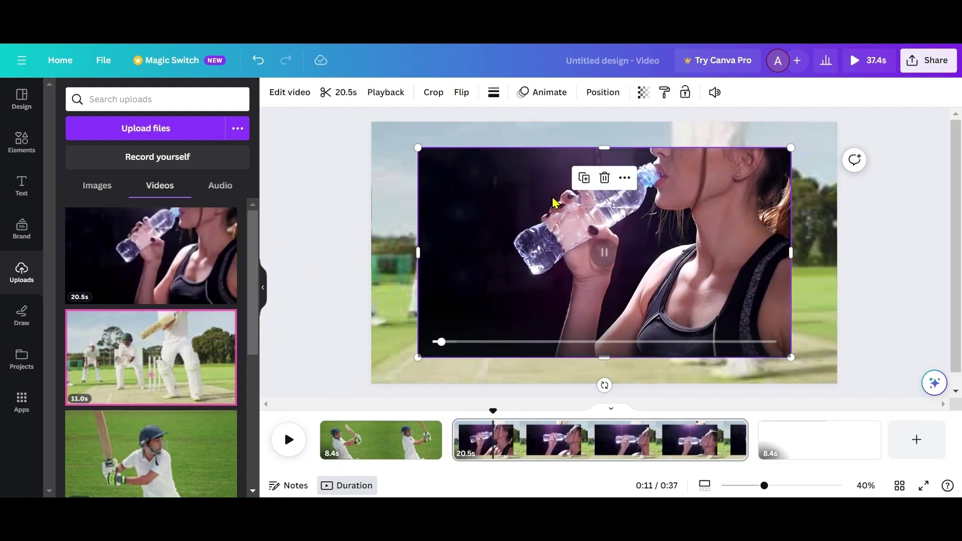
# Step: Trim the overlaid water-drinking video at both ends to 1.4 s and shrink it to about half its size
pyautogui.click(337, 92)
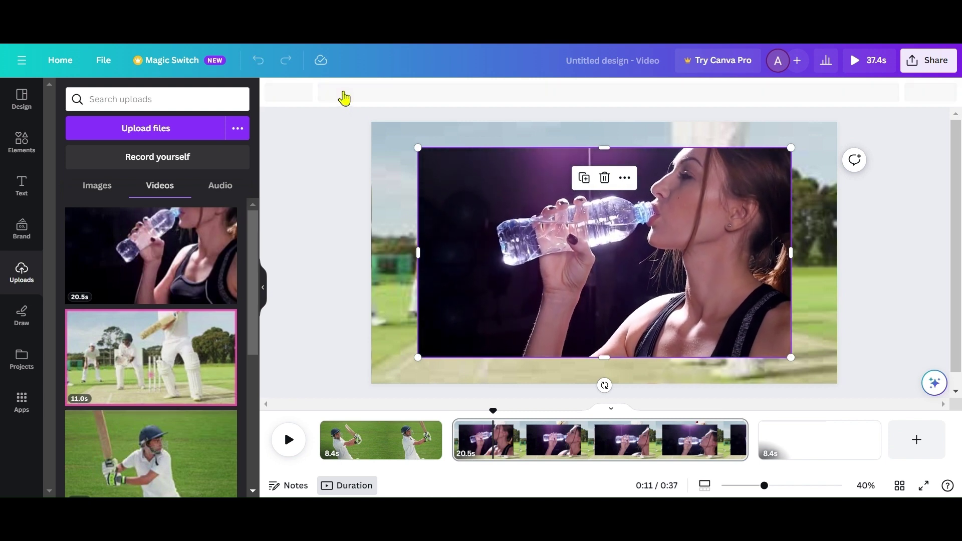
pyautogui.moveTo(321, 92); pyautogui.dragTo(434, 97)
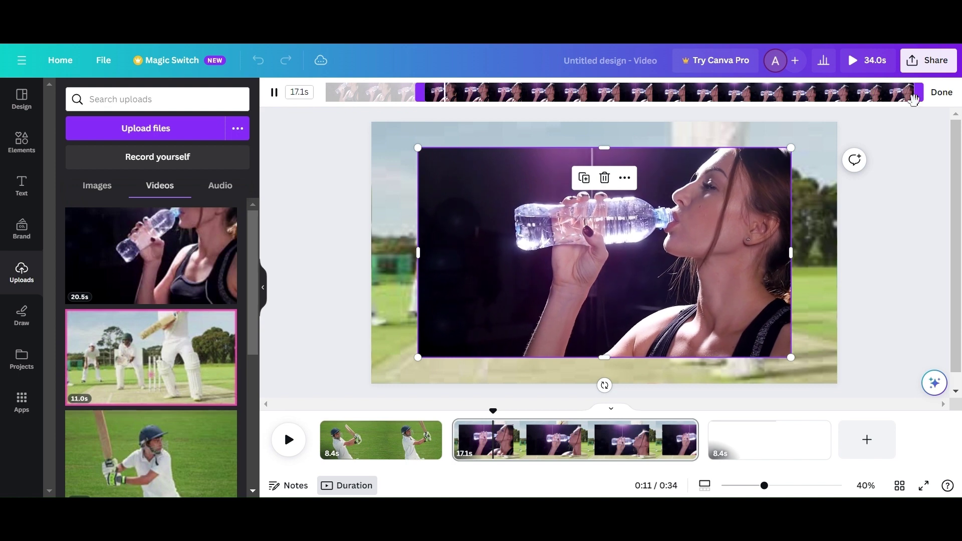
pyautogui.moveTo(761, 101); pyautogui.dragTo(473, 98)
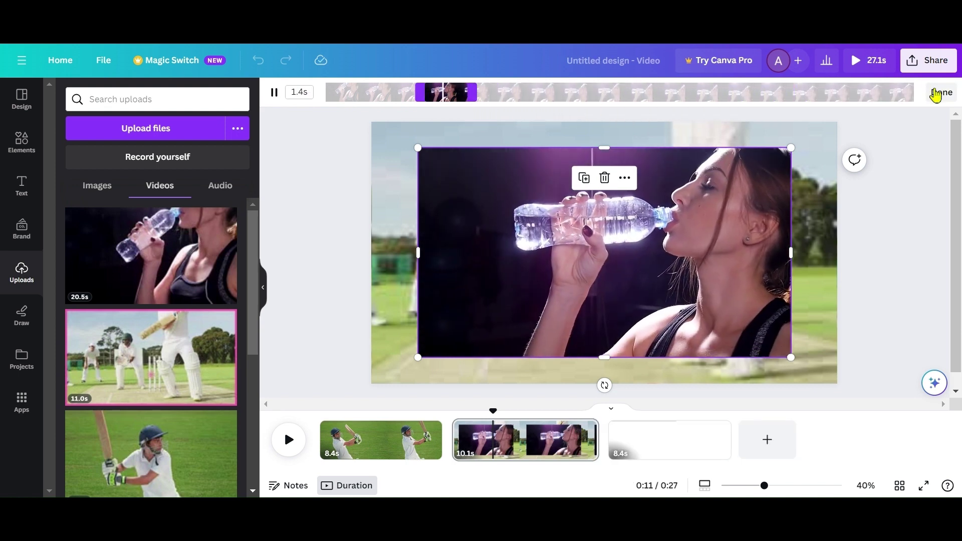
pyautogui.click(939, 91)
pyautogui.moveTo(791, 147); pyautogui.dragTo(609, 250)
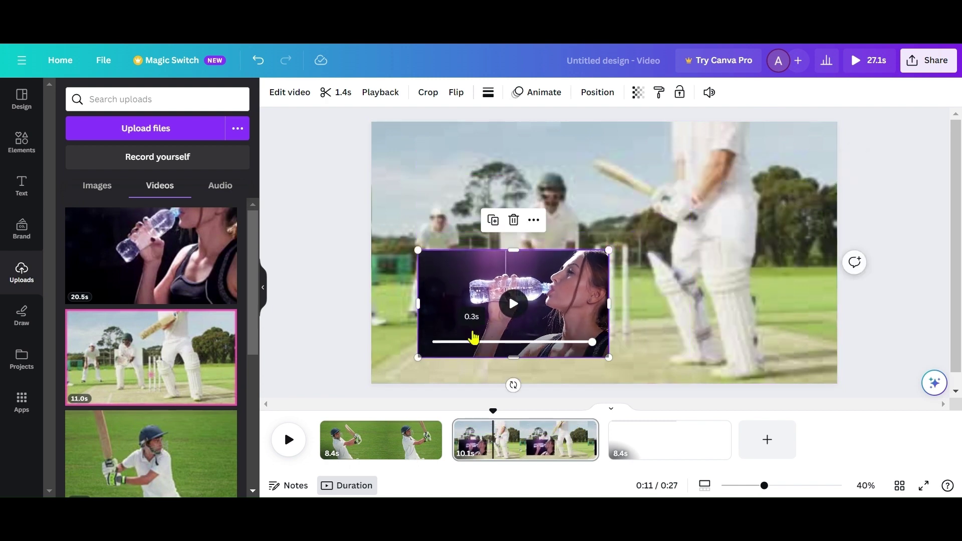
# Step: Shrink the water-drinking overlay into the lower-left corner of the second page, at about a quarter of the page width, and preview the playback
pyautogui.moveTo(517, 329); pyautogui.dragTo(468, 348)
pyautogui.moveTo(563, 278); pyautogui.dragTo(490, 317)
pyautogui.click(606, 340)
pyautogui.click(436, 361)
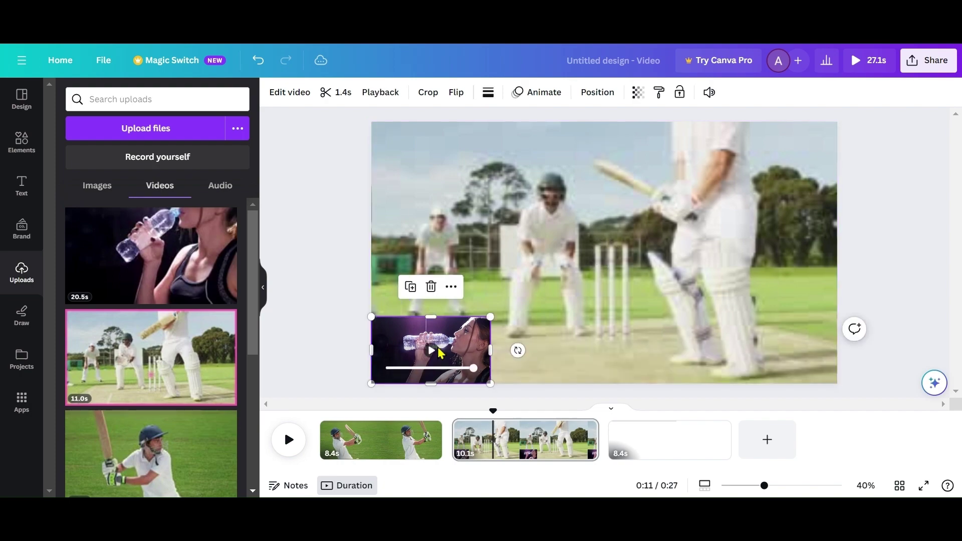
pyautogui.click(289, 440)
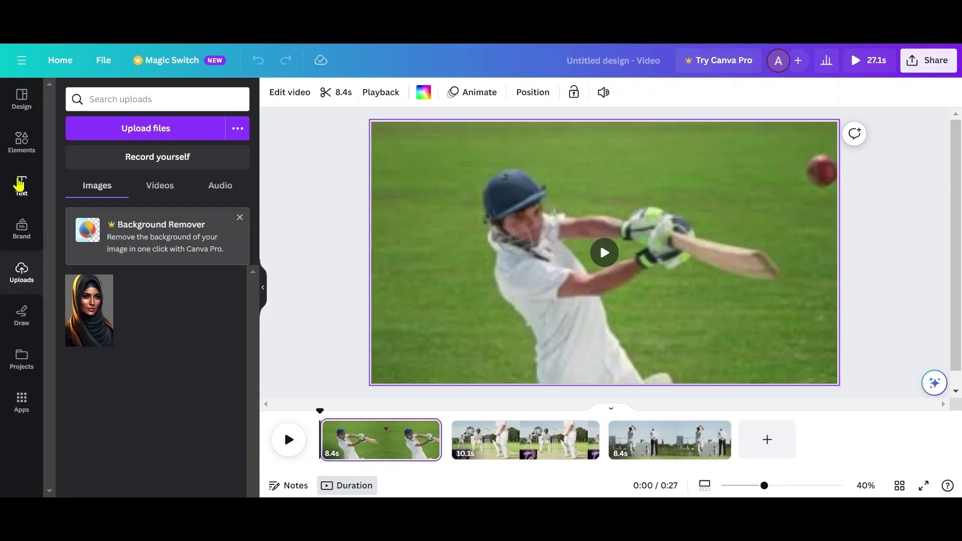
# Step: Browse the text font combinations and add the yellow "COMING SOON" one to the first page
pyautogui.click(20, 185)
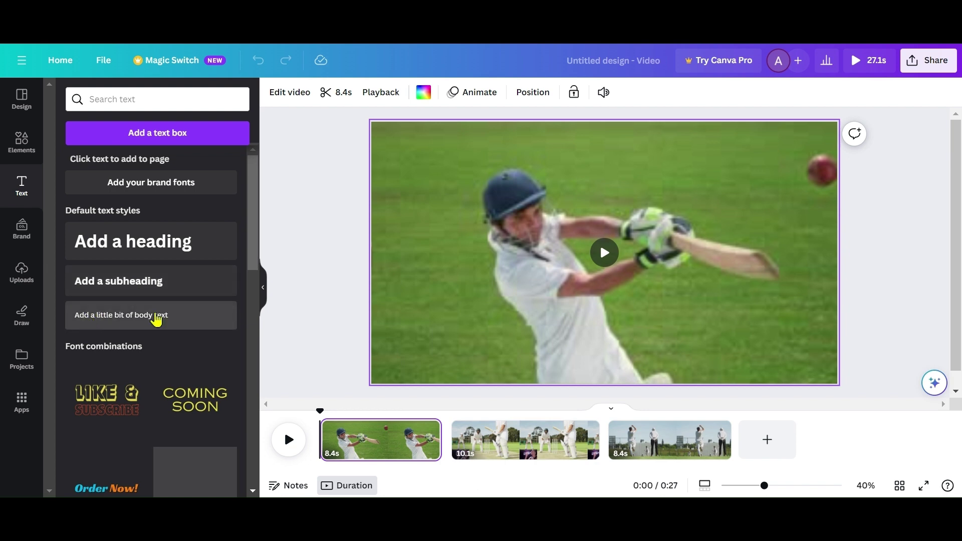
pyautogui.scroll(-5, 157, 319)
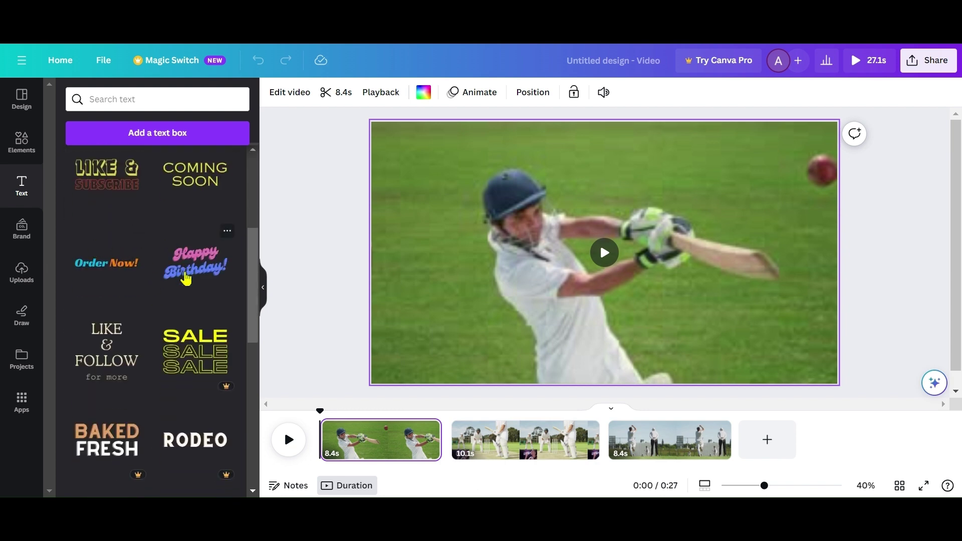
pyautogui.scroll(-2, 93, 369)
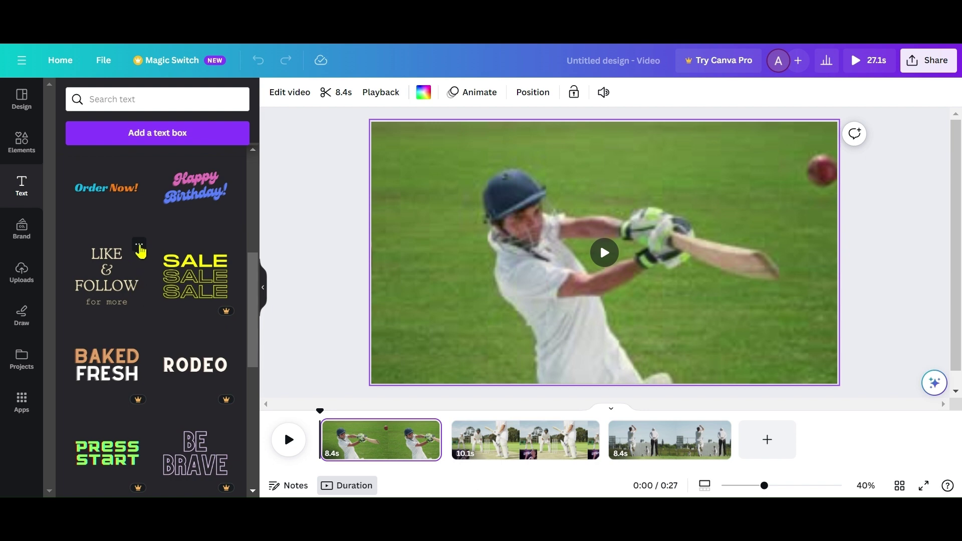
pyautogui.click(139, 246)
pyautogui.click(295, 217)
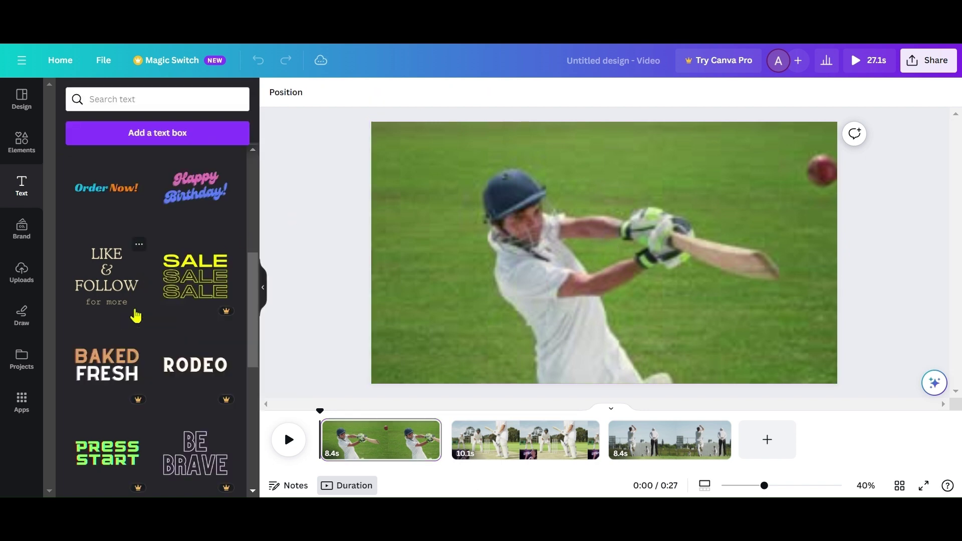
pyautogui.scroll(-4, 91, 313)
pyautogui.scroll(-4, 215, 333)
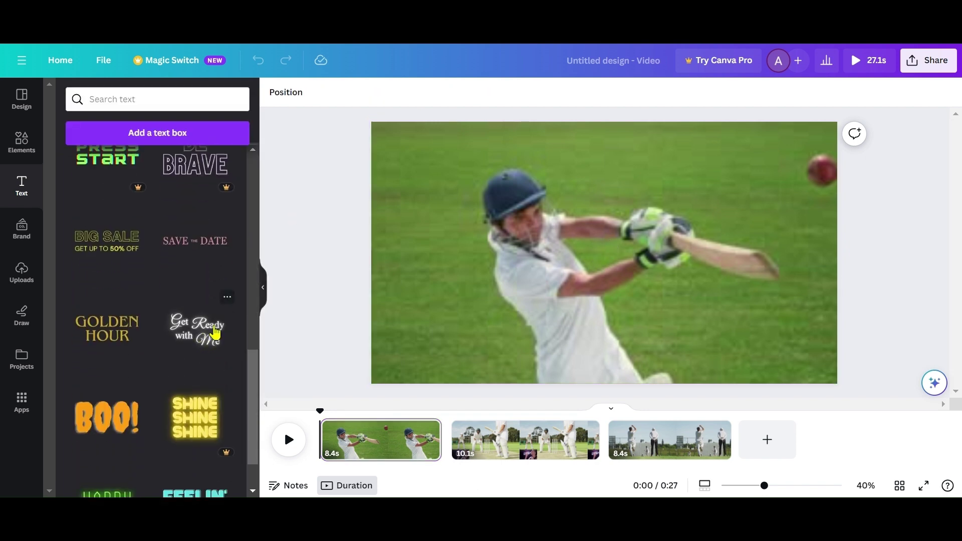
pyautogui.scroll(-10, 103, 265)
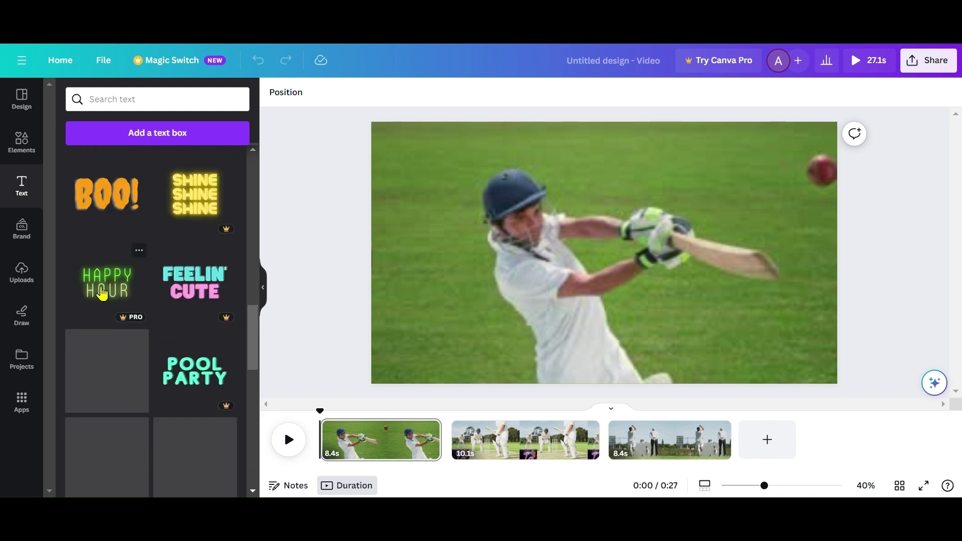
pyautogui.scroll(-8, 102, 294)
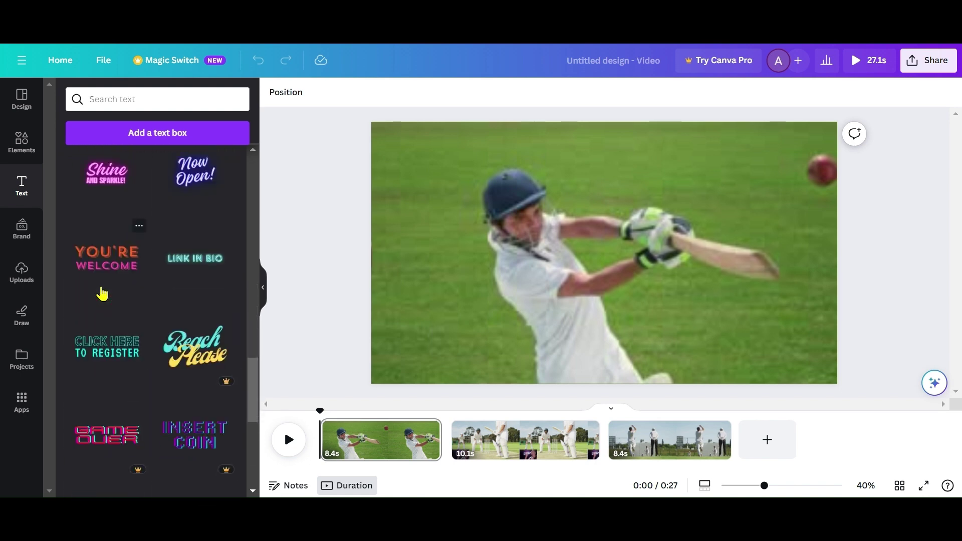
pyautogui.scroll(12, 103, 295)
pyautogui.scroll(8, 102, 295)
pyautogui.scroll(-3, 100, 294)
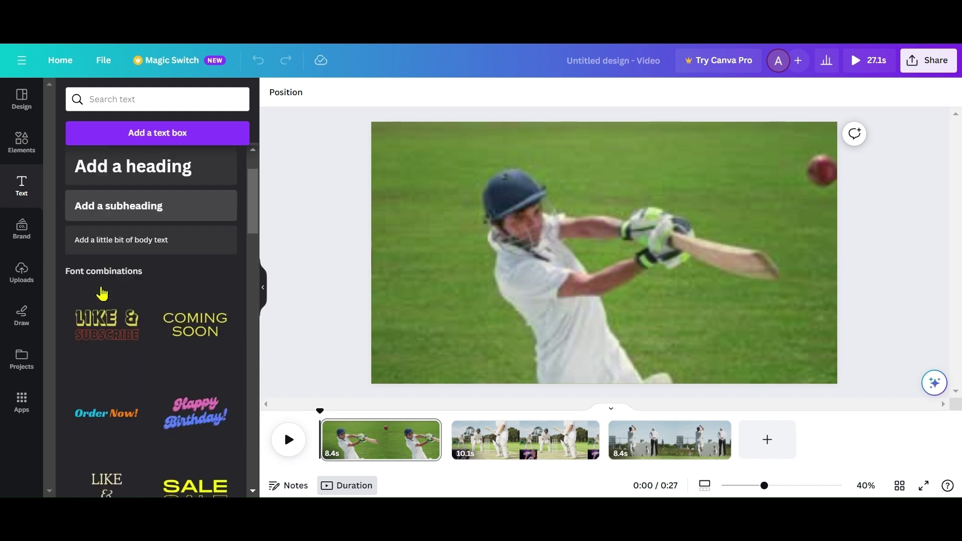
pyautogui.click(203, 256)
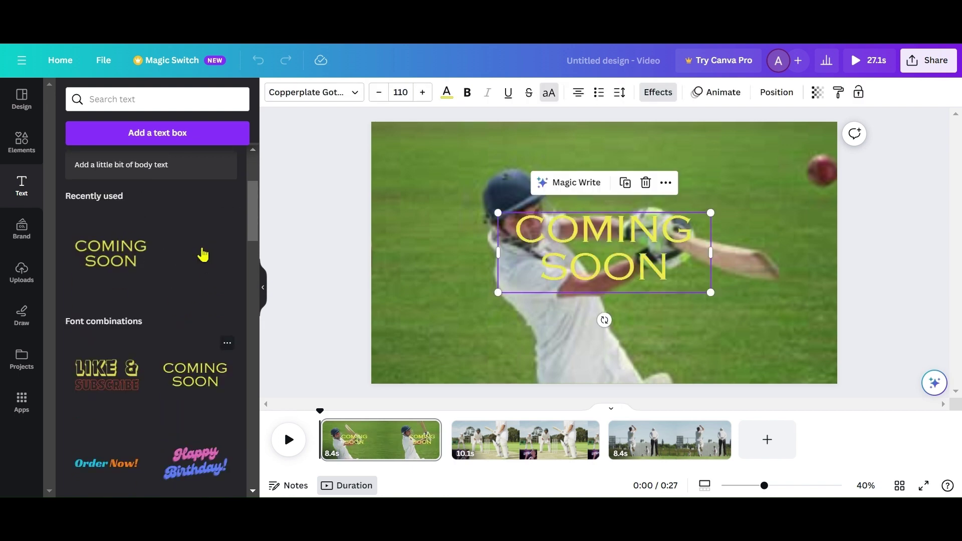
# Step: Replace the "COMING SOON" text on the first page with "WELCOME TO FITBOT AIL"
pyautogui.doubleClick(574, 236)
pyautogui.write('WE')
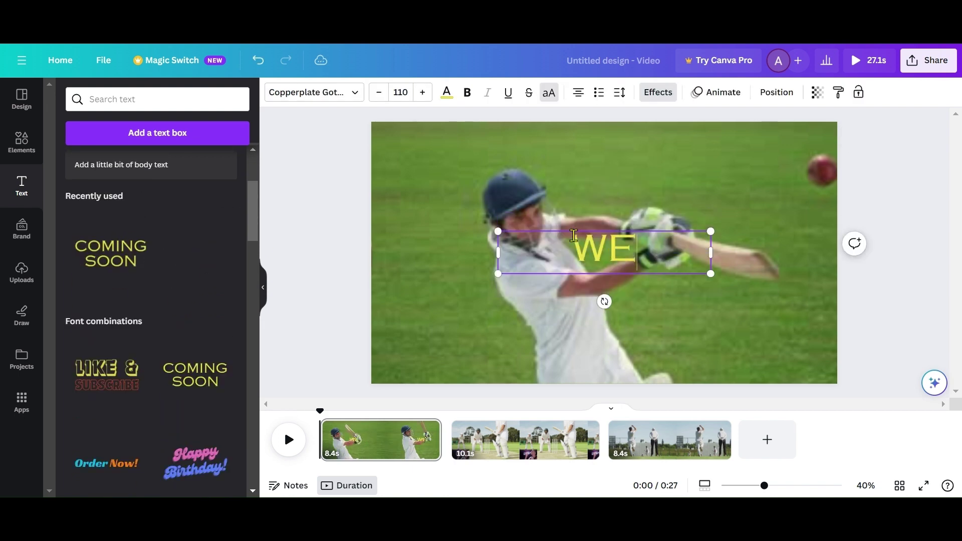
pyautogui.write('LCOME TO FI')
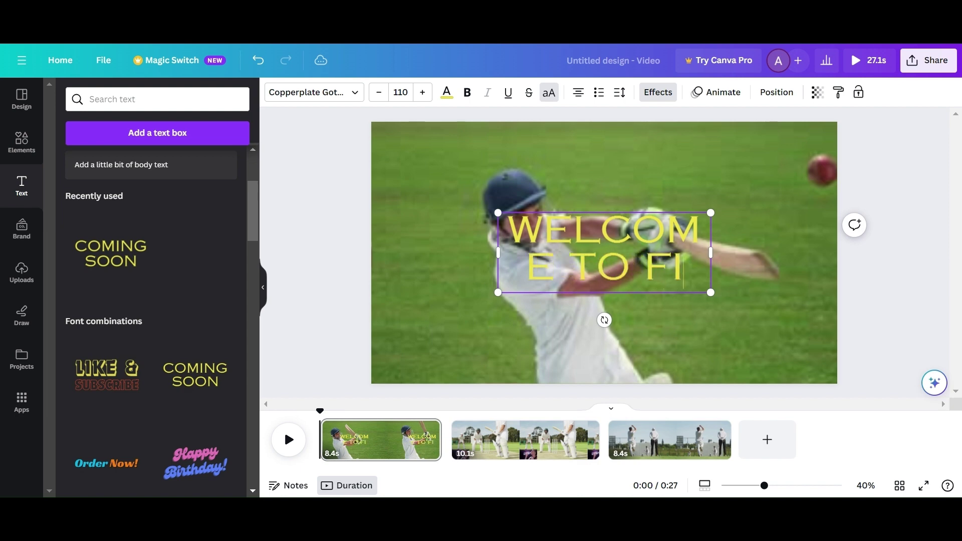
pyautogui.write('TBOT AIL')
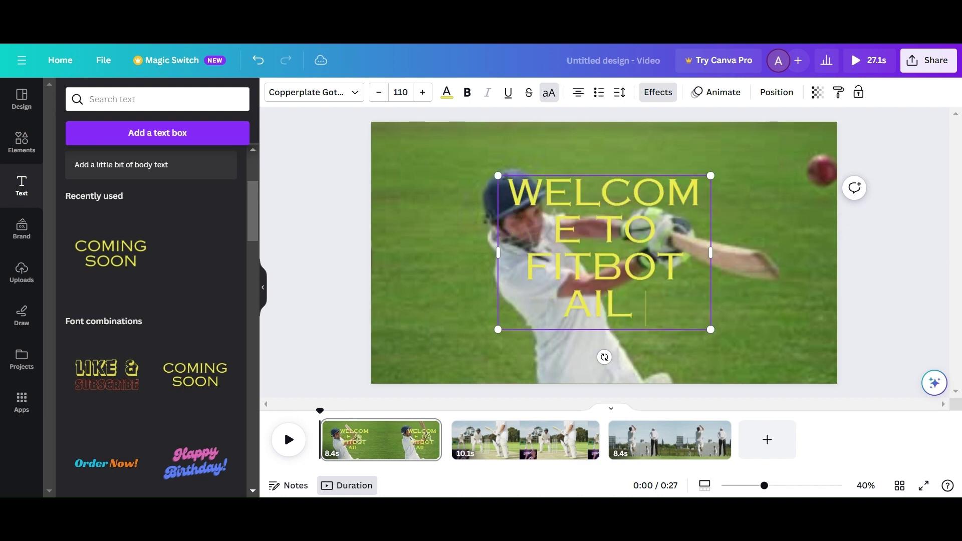
# Step: Shrink the welcome text to size 47.5 and place it in the upper-left corner of the first page
pyautogui.moveTo(711, 329); pyautogui.dragTo(590, 242)
pyautogui.click(596, 251)
pyautogui.moveTo(509, 204); pyautogui.dragTo(393, 169)
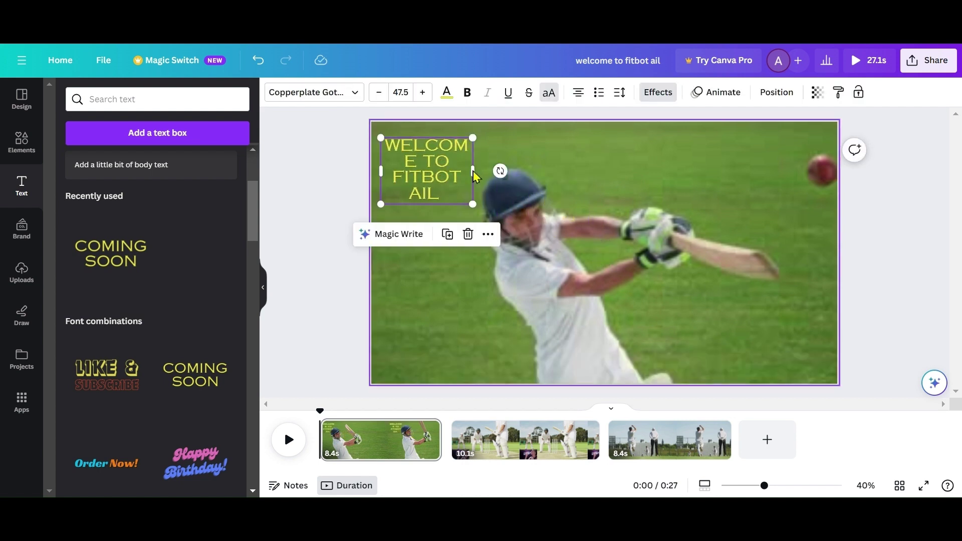
# Step: Fit the welcome text on two lines reading "WELCOME TO FITBOT AI" and left-align it near the page's upper-left corner
pyautogui.moveTo(505, 171)
pyautogui.mouseDown()
pyautogui.moveTo(481, 171)
pyautogui.moveTo(530, 171)
pyautogui.moveTo(514, 170)
pyautogui.mouseUp()
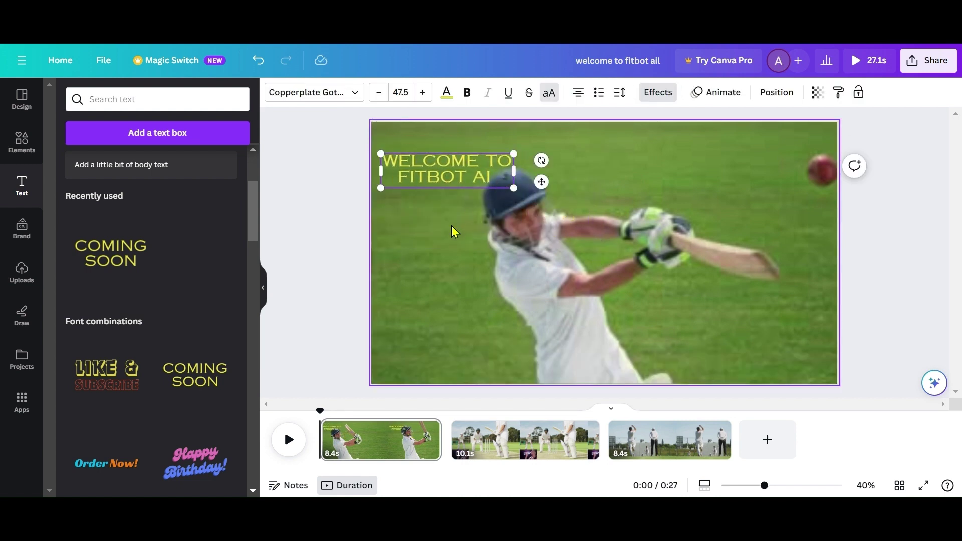
pyautogui.click(563, 180)
pyautogui.moveTo(449, 169); pyautogui.dragTo(452, 152)
pyautogui.click(579, 95)
pyautogui.click(627, 163)
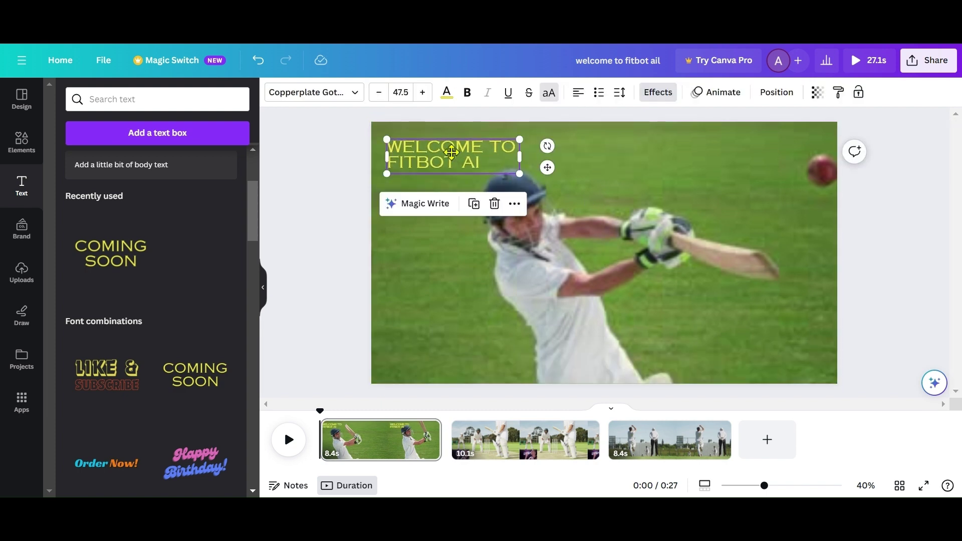
# Step: Add a square shape as the background of the welcome text and resize it to about 587 by 157
pyautogui.click(21, 142)
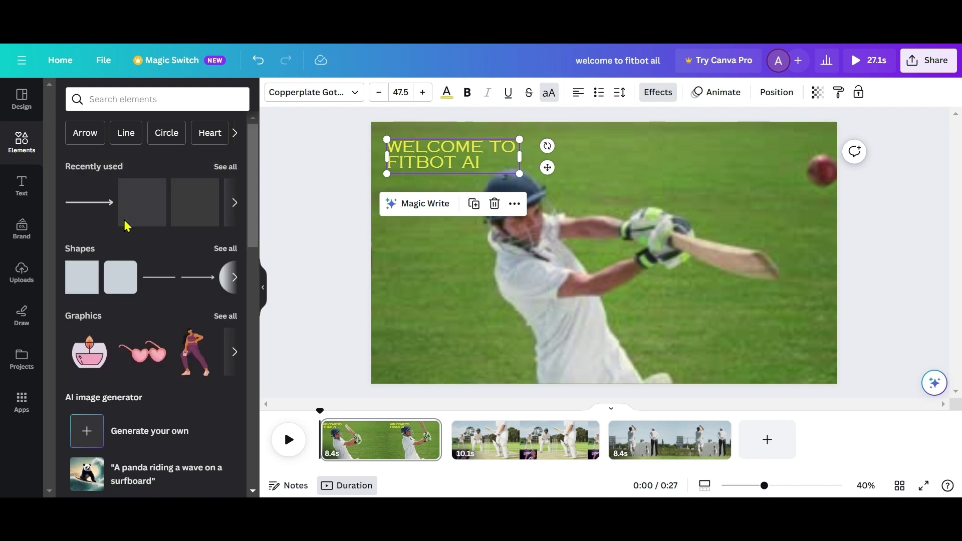
pyautogui.click(76, 284)
pyautogui.moveTo(565, 246); pyautogui.dragTo(524, 166)
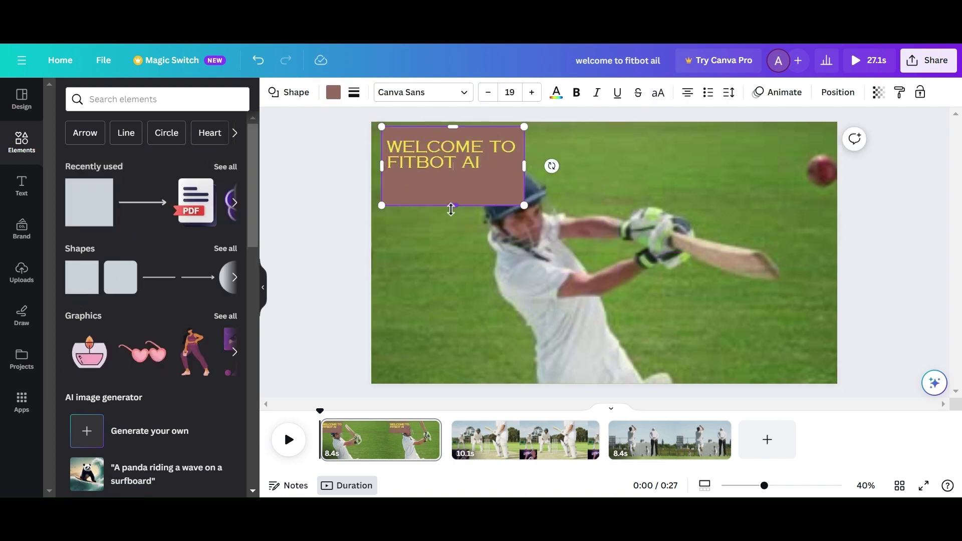
pyautogui.moveTo(451, 210); pyautogui.dragTo(451, 174)
pyautogui.moveTo(452, 127); pyautogui.dragTo(452, 132)
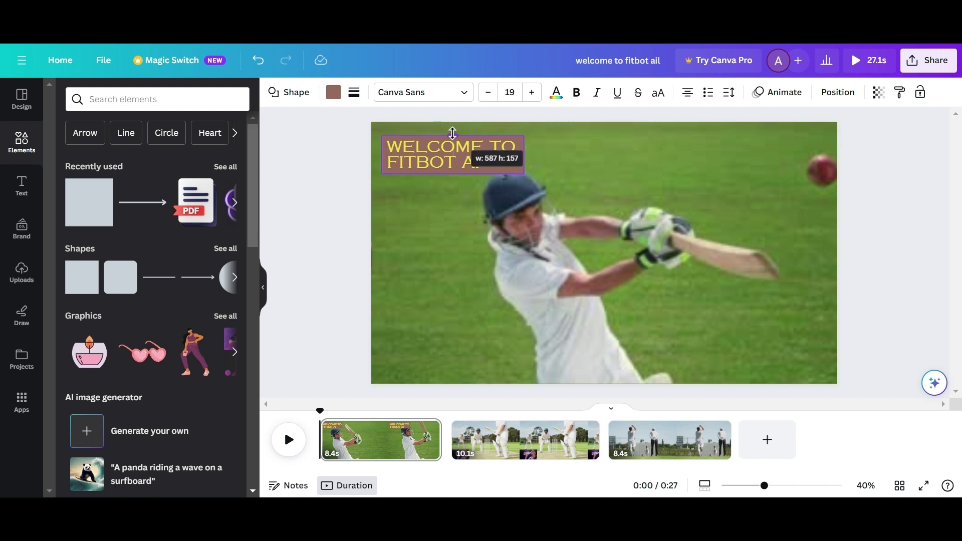
# Step: Fill the rectangle around the welcome text with the black-to-gold gradient
pyautogui.click(333, 92)
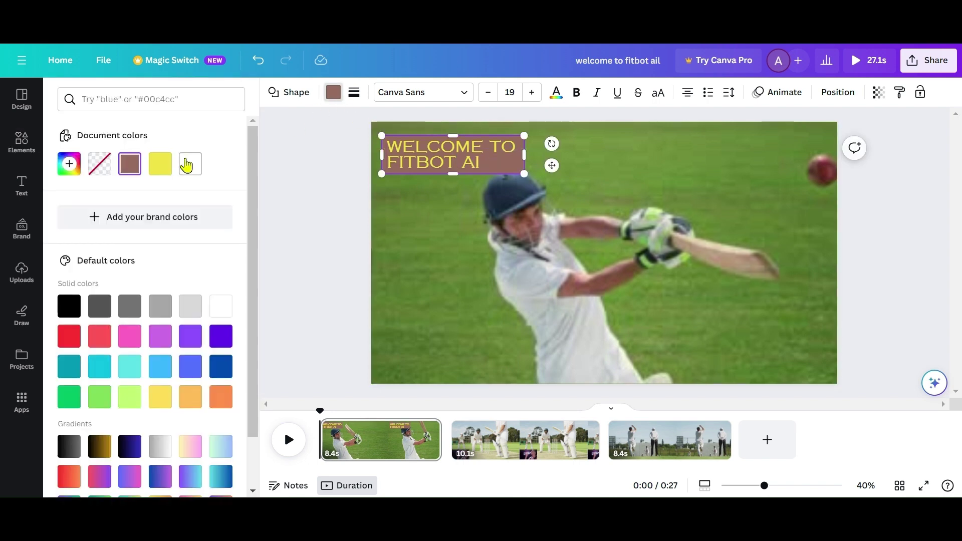
pyautogui.click(190, 373)
pyautogui.scroll(-1, 190, 375)
pyautogui.click(107, 394)
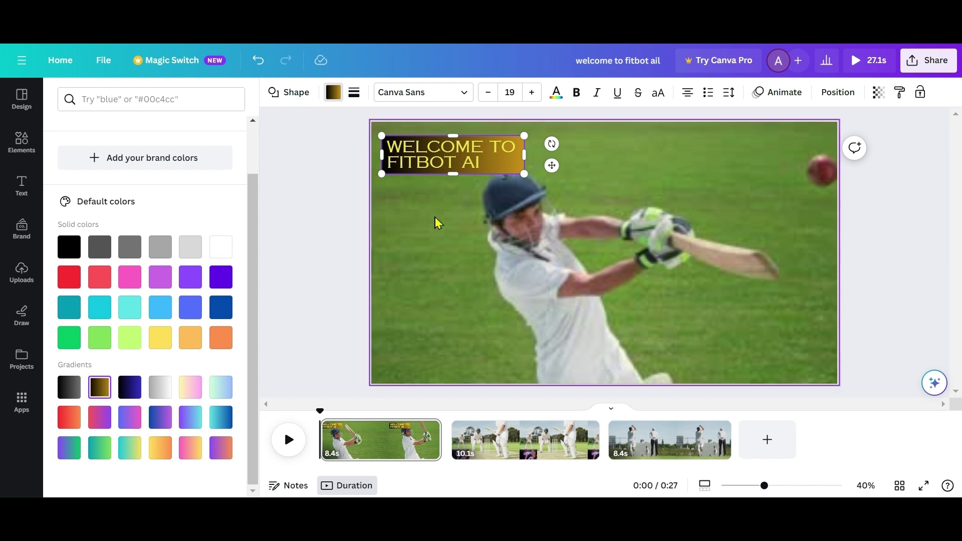
pyautogui.click(417, 245)
# Step: Look through the Basic and Writing text animations for the welcome text
pyautogui.click(442, 172)
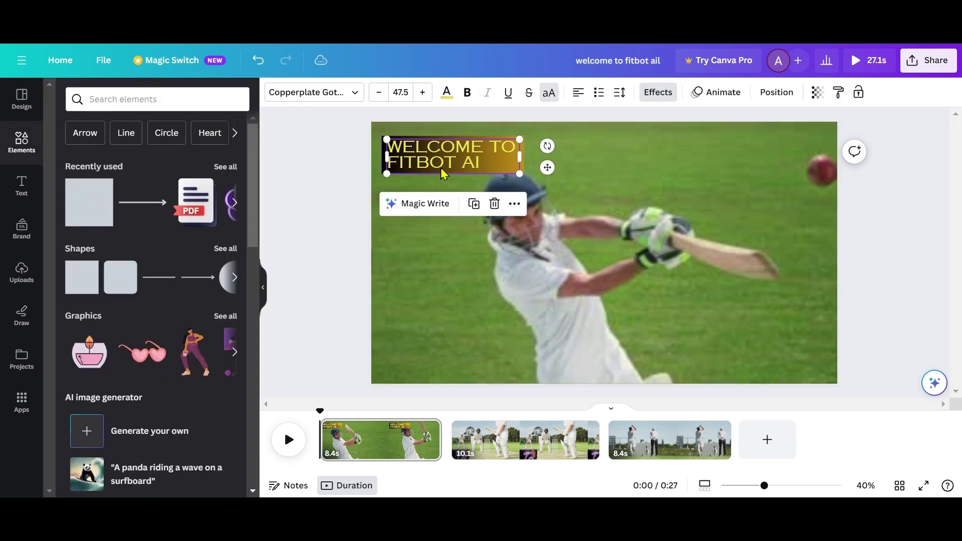
pyautogui.click(713, 95)
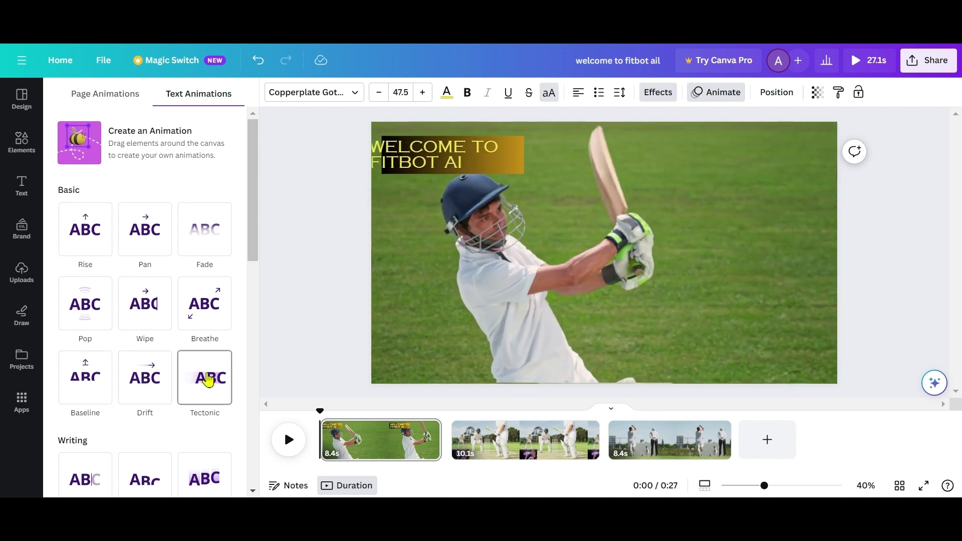
pyautogui.scroll(-5, 178, 376)
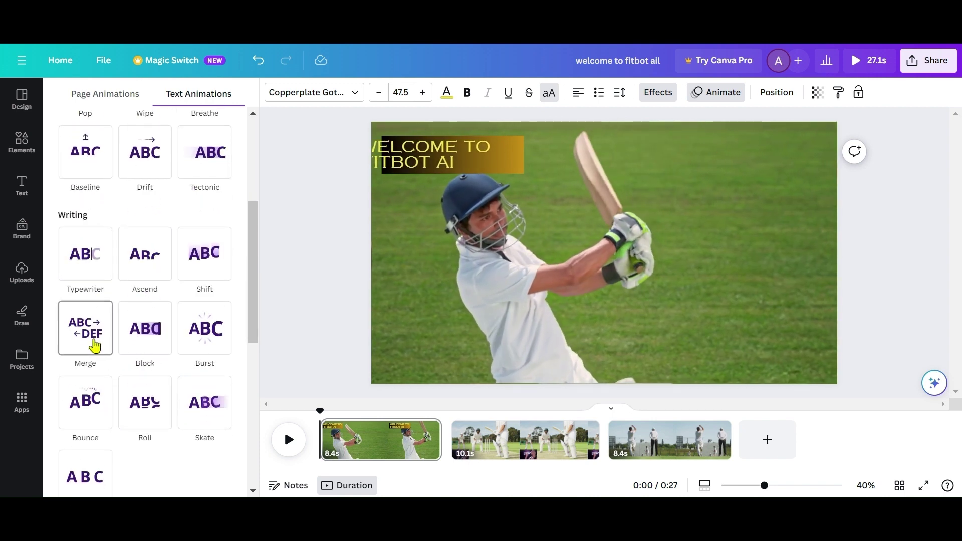
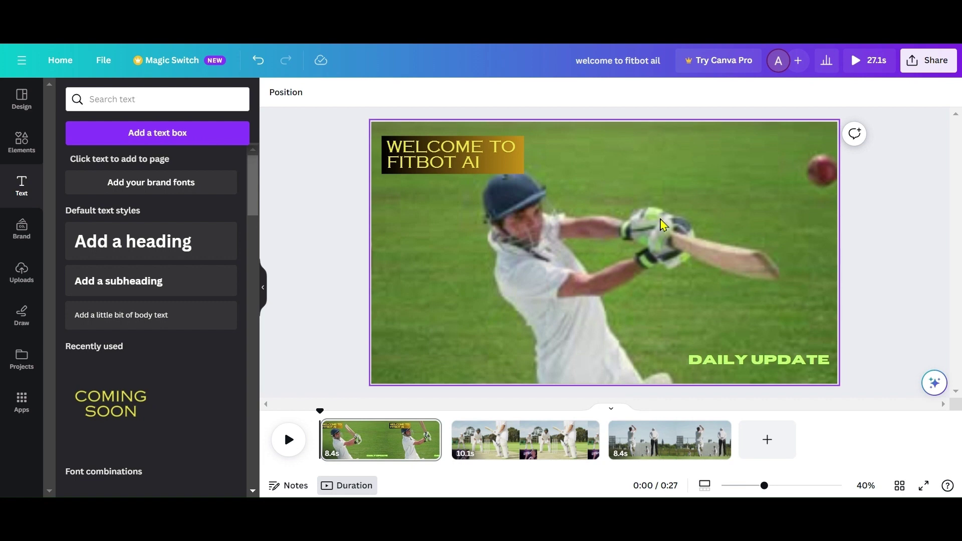
# Step: Add a Dissolve transition between the first and second pages of the timeline
pyautogui.moveTo(428, 436)
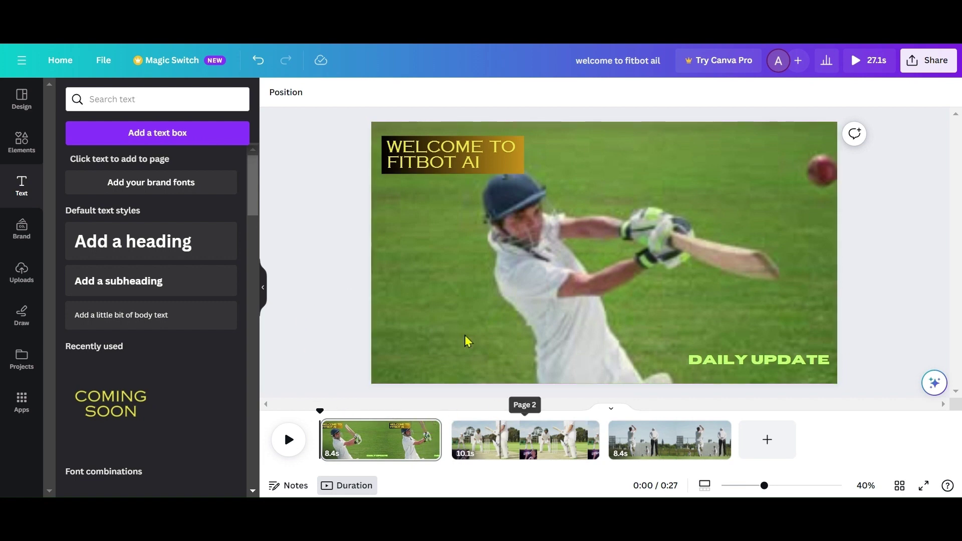
pyautogui.click(428, 430)
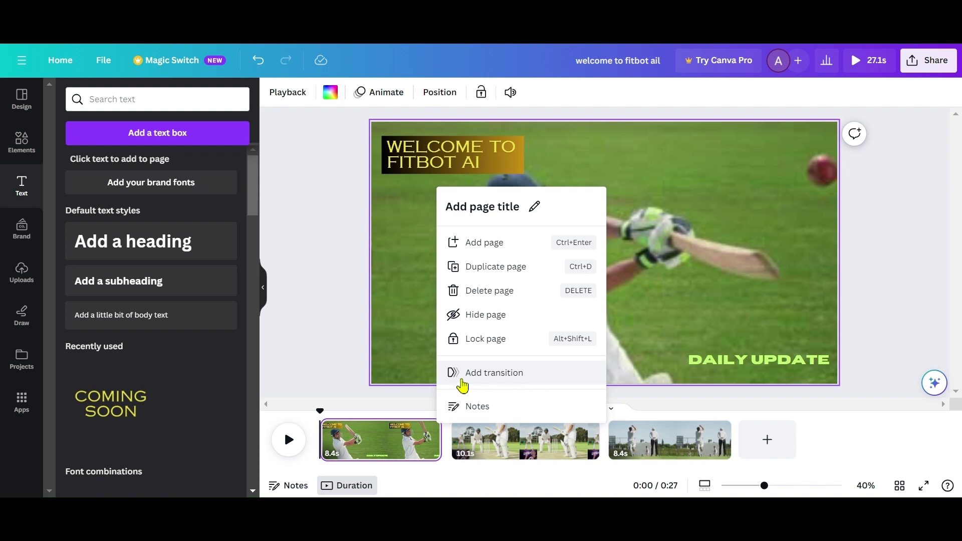
pyautogui.click(502, 374)
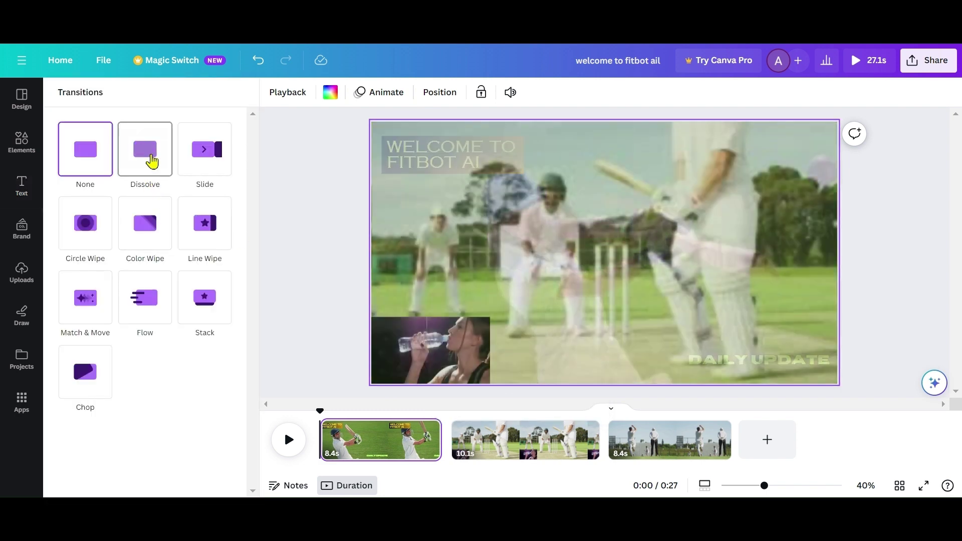
pyautogui.click(152, 160)
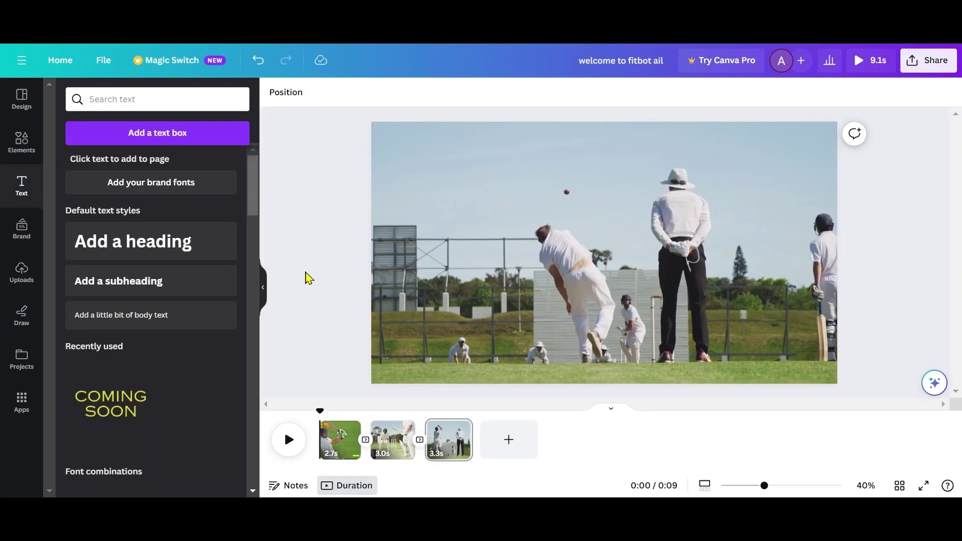
# Step: Preview the bowling clip on the third page at speed 2, and set its playback speed to 0.25
pyautogui.click(433, 240)
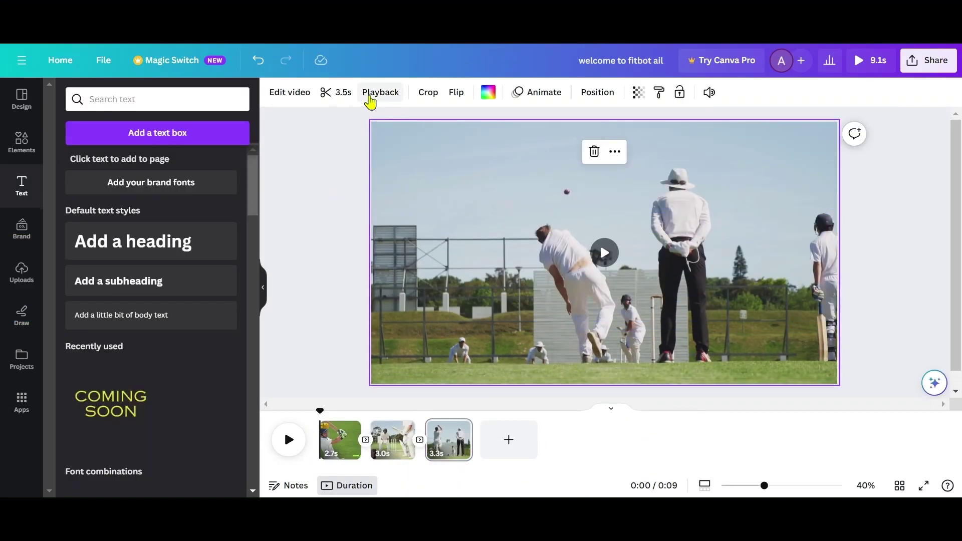
pyautogui.click(375, 95)
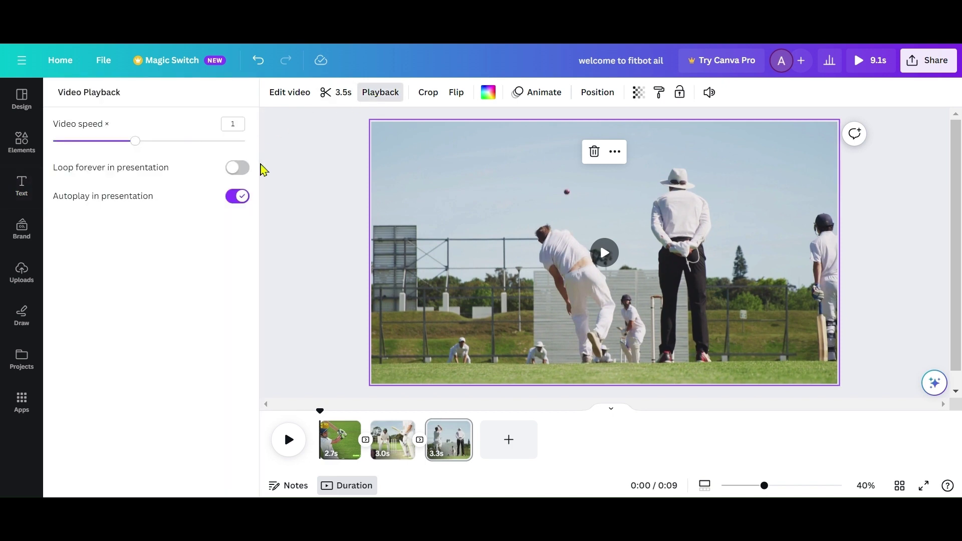
pyautogui.moveTo(135, 145); pyautogui.dragTo(249, 155)
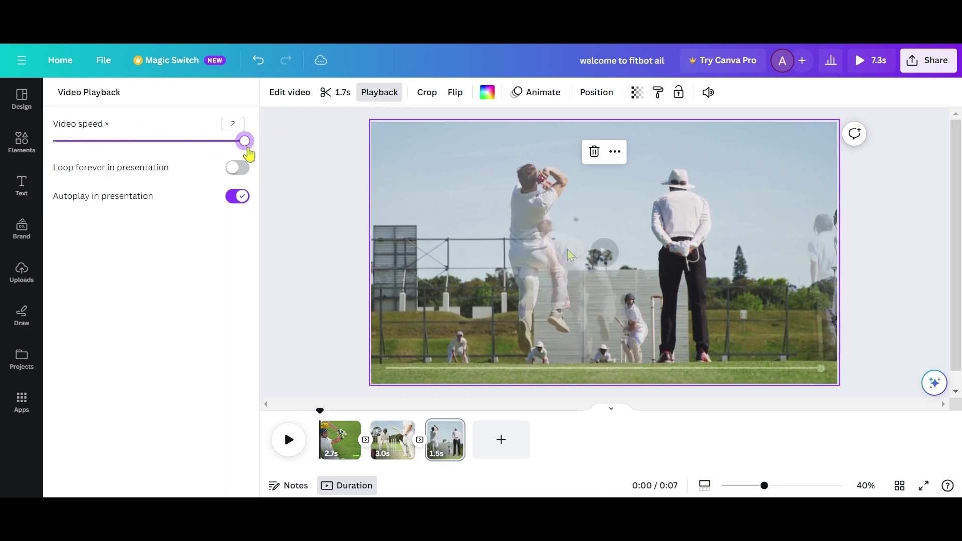
pyautogui.click(604, 253)
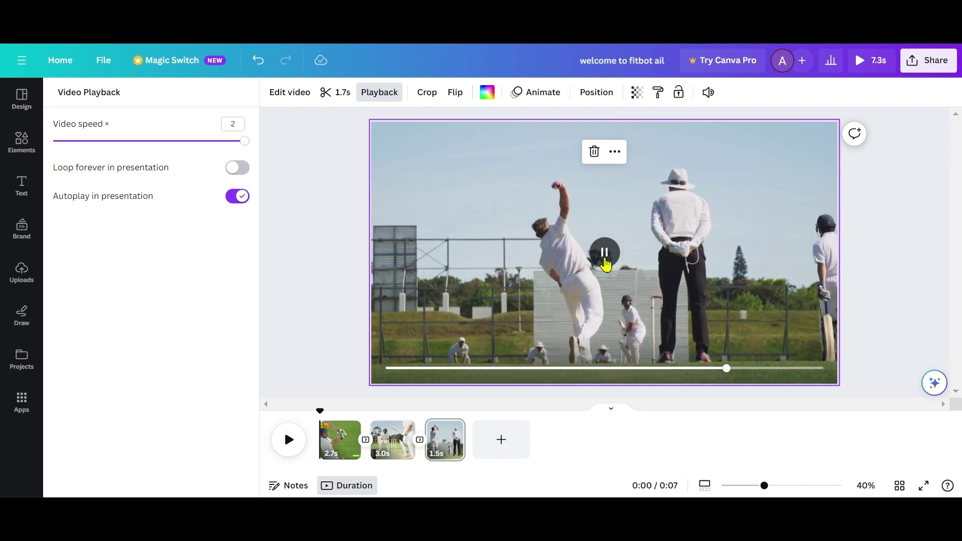
pyautogui.moveTo(245, 146); pyautogui.dragTo(42, 143)
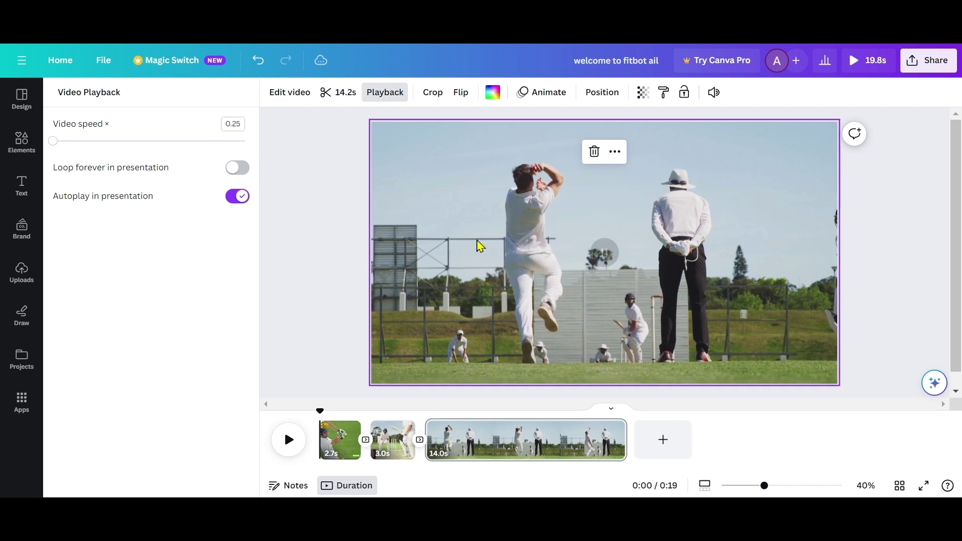
# Step: Play the bowling clip on the third page at its slowed speed
pyautogui.click(605, 253)
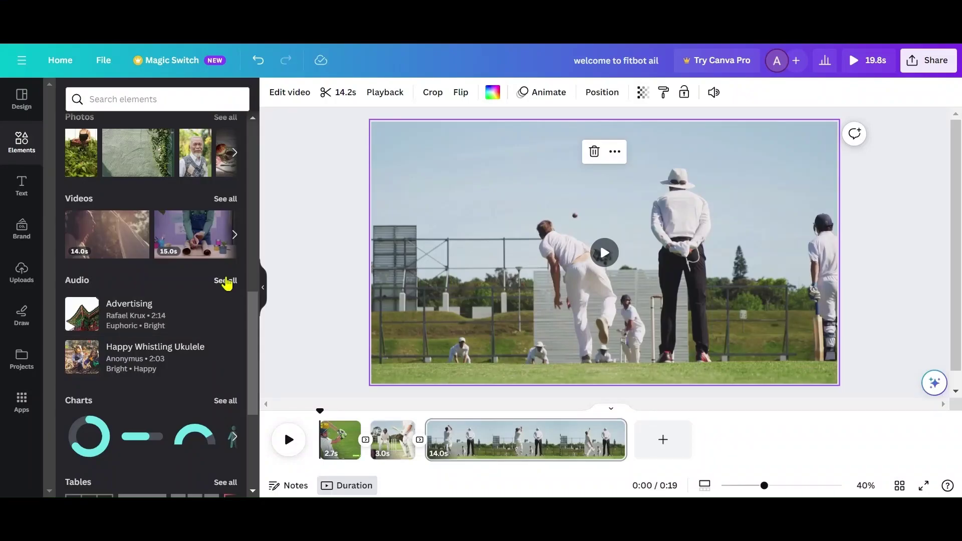
# Step: Browse the Happy audio tracks and listen to the free ones from Delighted Kids Reaction through Bright Intro Music
pyautogui.click(226, 283)
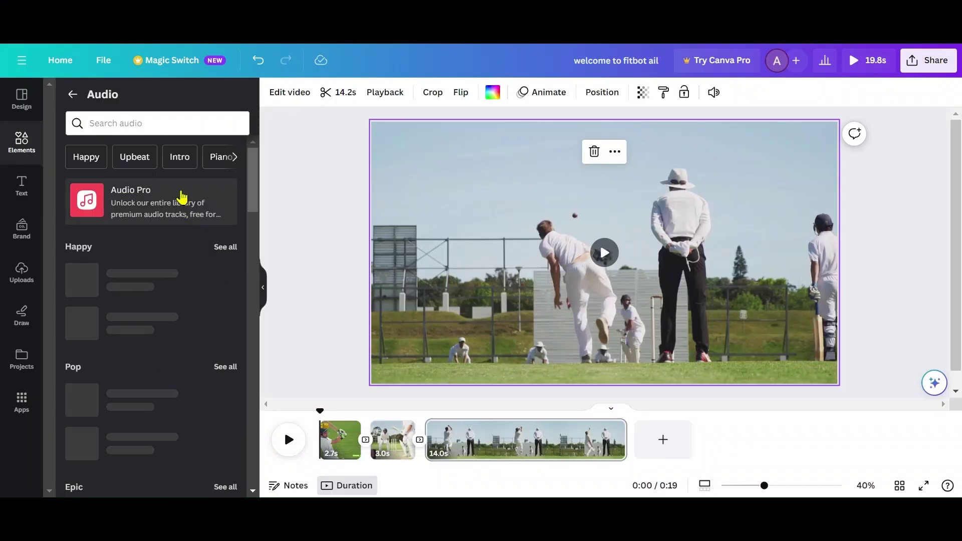
pyautogui.scroll(-5, 149, 241)
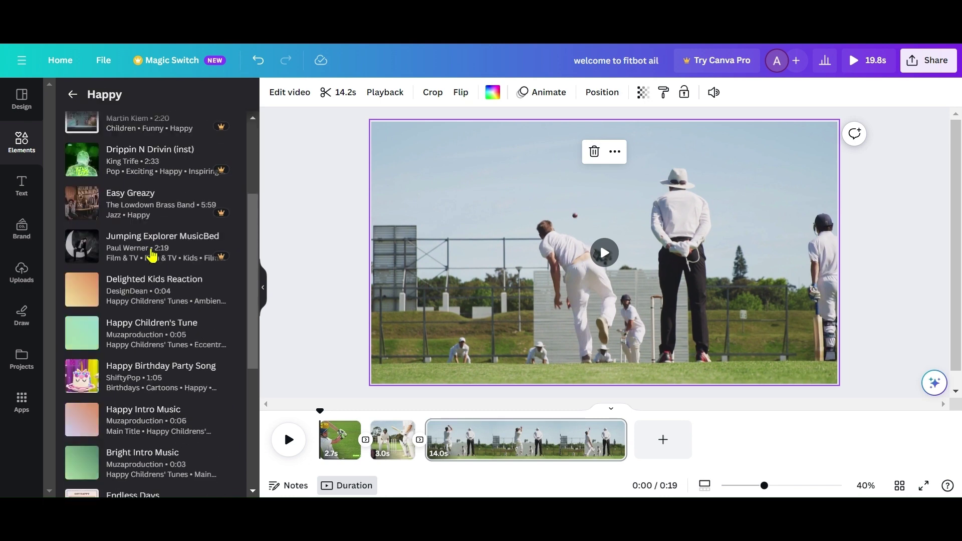
pyautogui.moveTo(213, 194)
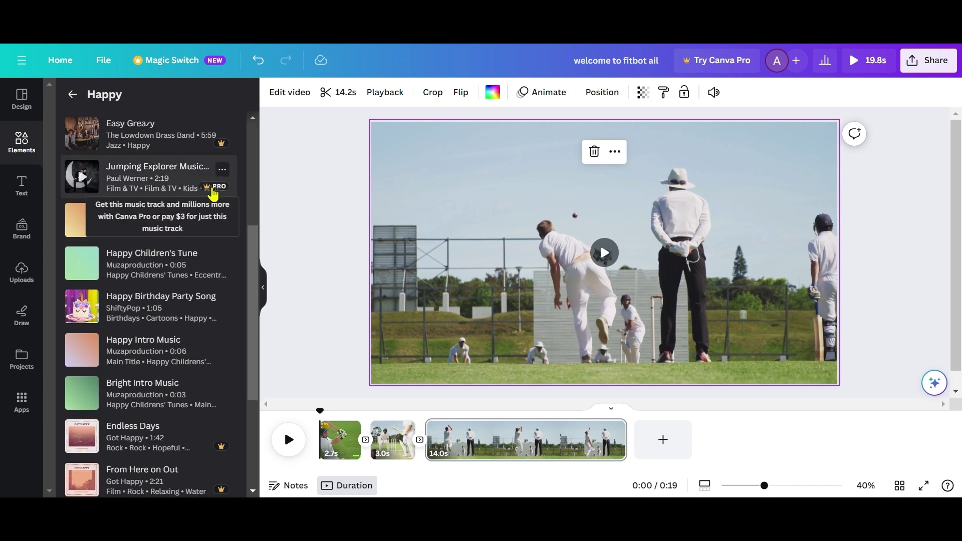
pyautogui.click(83, 223)
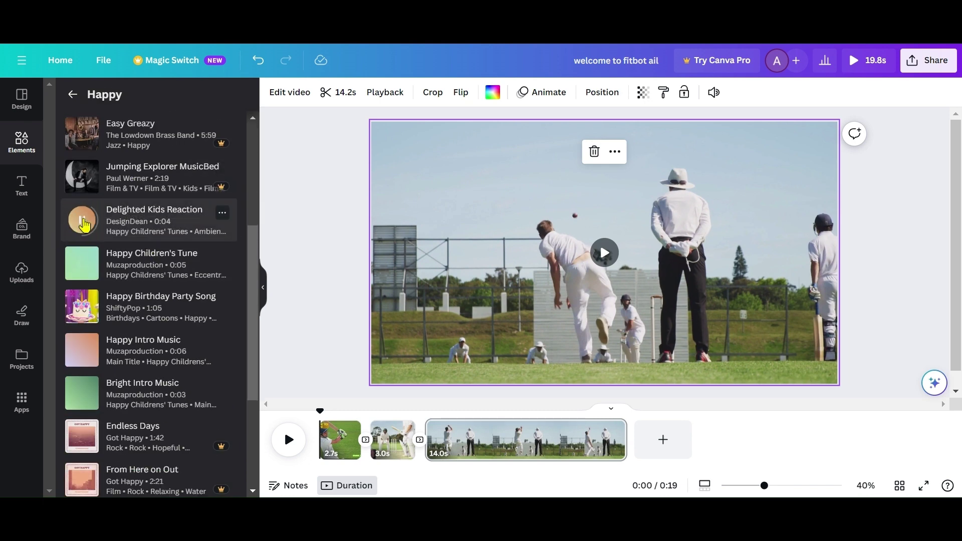
pyautogui.click(86, 265)
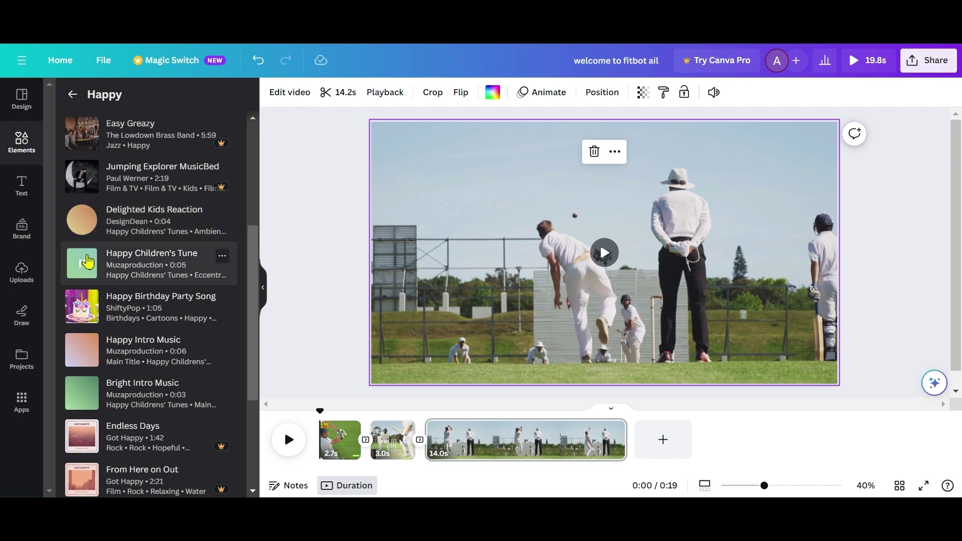
pyautogui.click(83, 315)
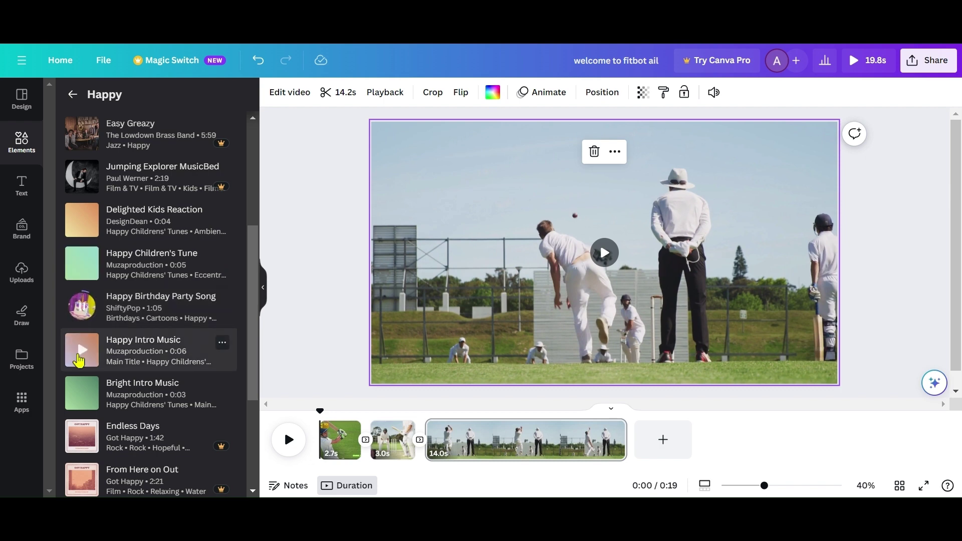
pyautogui.click(81, 353)
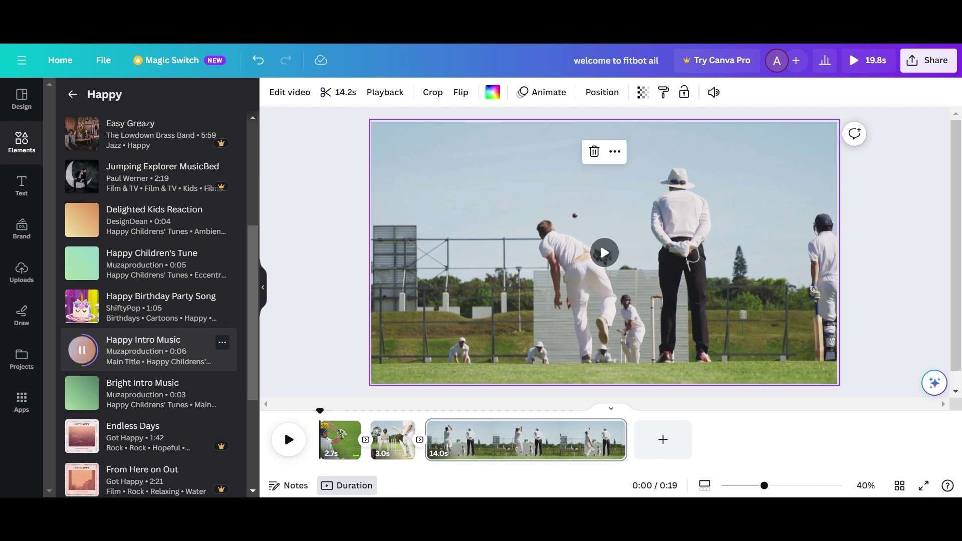
pyautogui.click(80, 395)
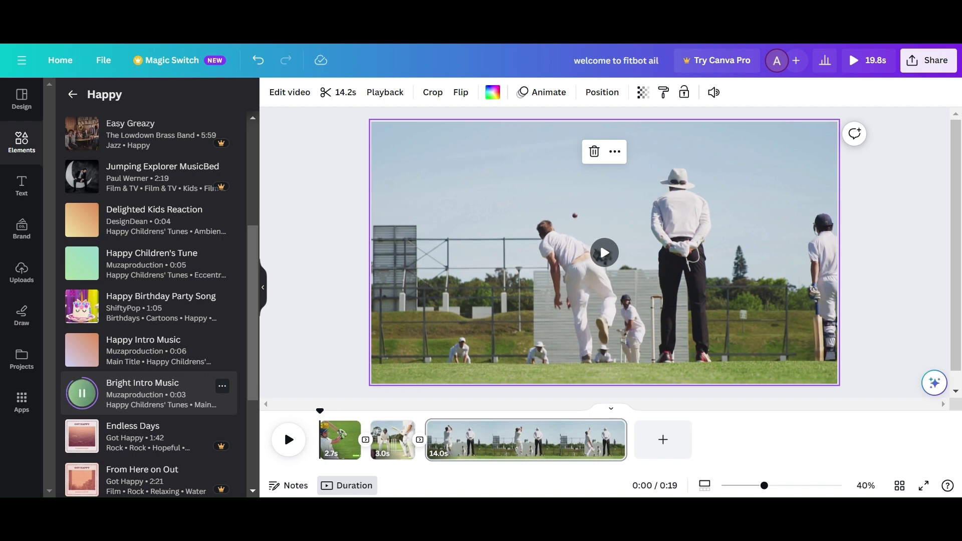
# Step: Add the Bright Intro Music track to the start of the timeline and dismiss the Beat Sync tip
pyautogui.moveTo(86, 391); pyautogui.dragTo(436, 441)
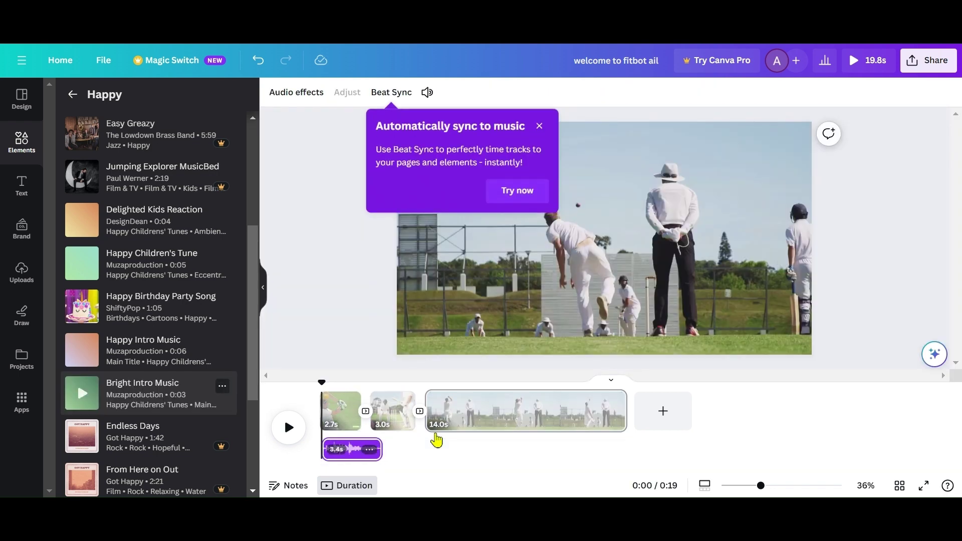
pyautogui.click(539, 127)
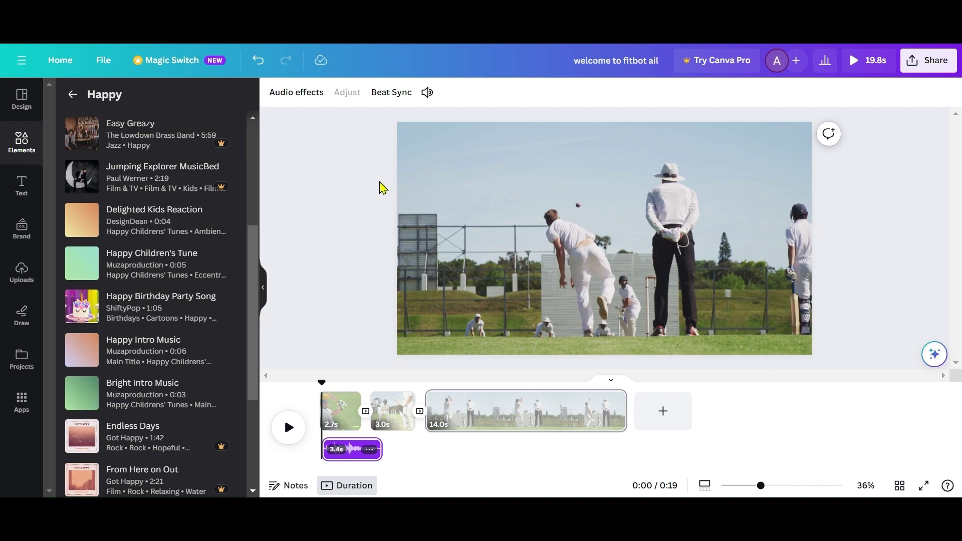
# Step: Try the volume control and Beat Sync on the added music track
pyautogui.click(429, 94)
pyautogui.moveTo(465, 150)
pyautogui.mouseDown()
pyautogui.moveTo(543, 151)
pyautogui.moveTo(470, 151)
pyautogui.mouseUp()
pyautogui.click(387, 95)
# Step: Set the music track's fade in and fade out to 0.3 s each, and play the video
pyautogui.click(297, 92)
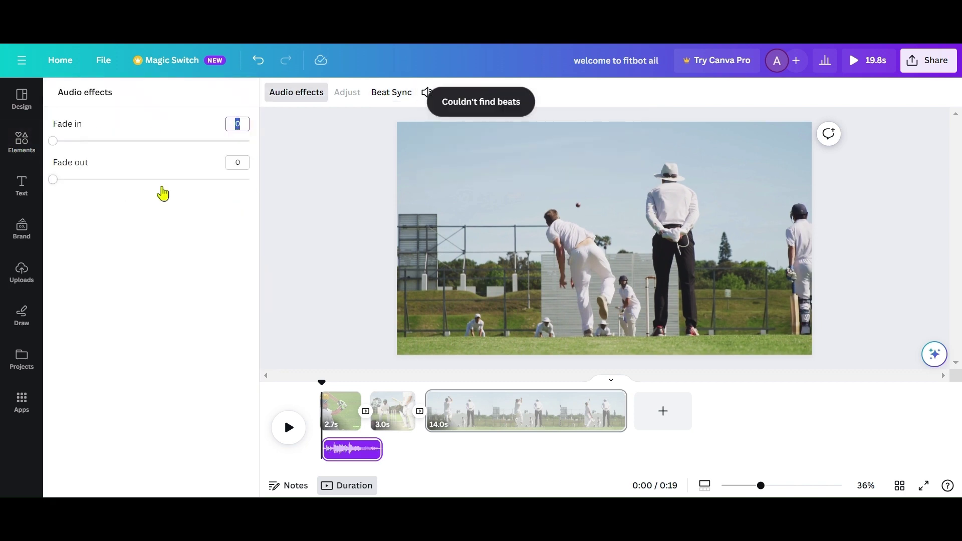
pyautogui.click(88, 141)
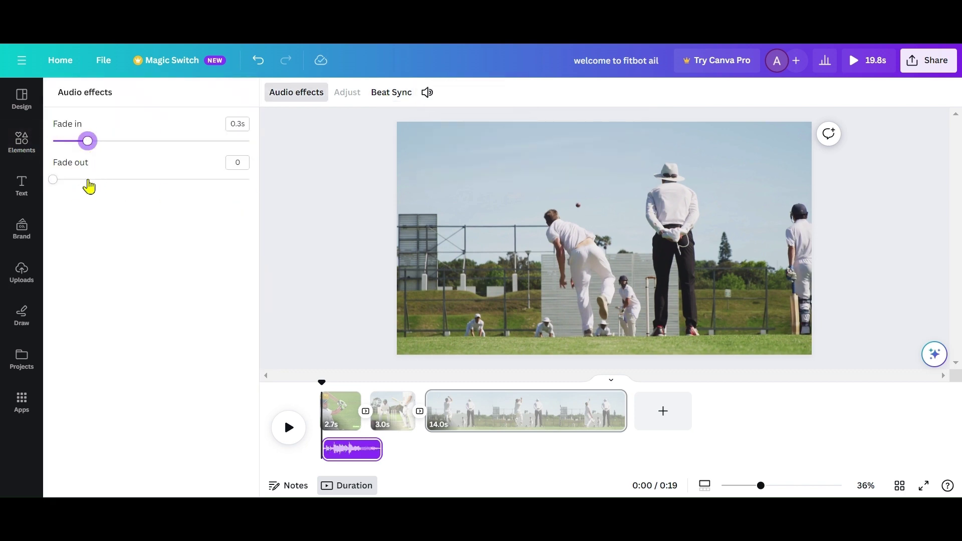
pyautogui.click(89, 180)
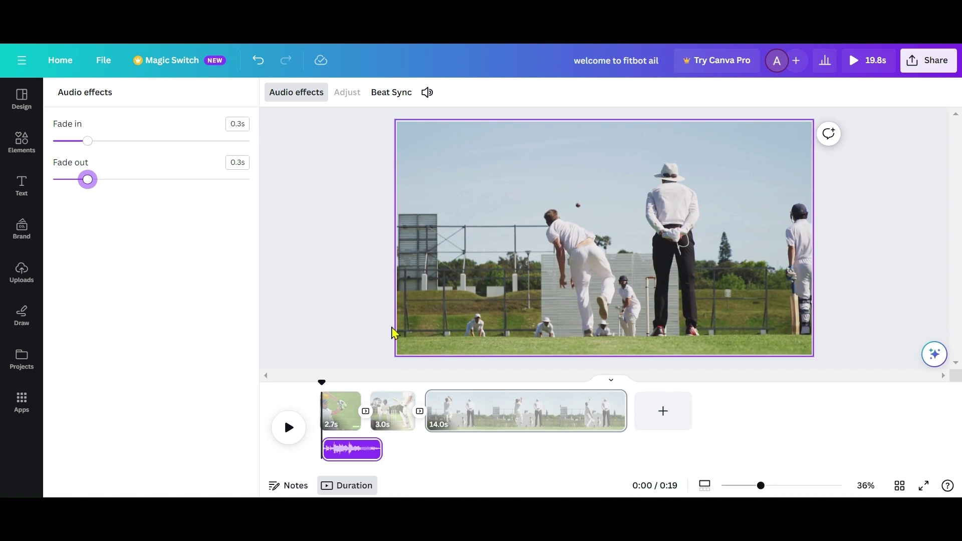
pyautogui.click(288, 429)
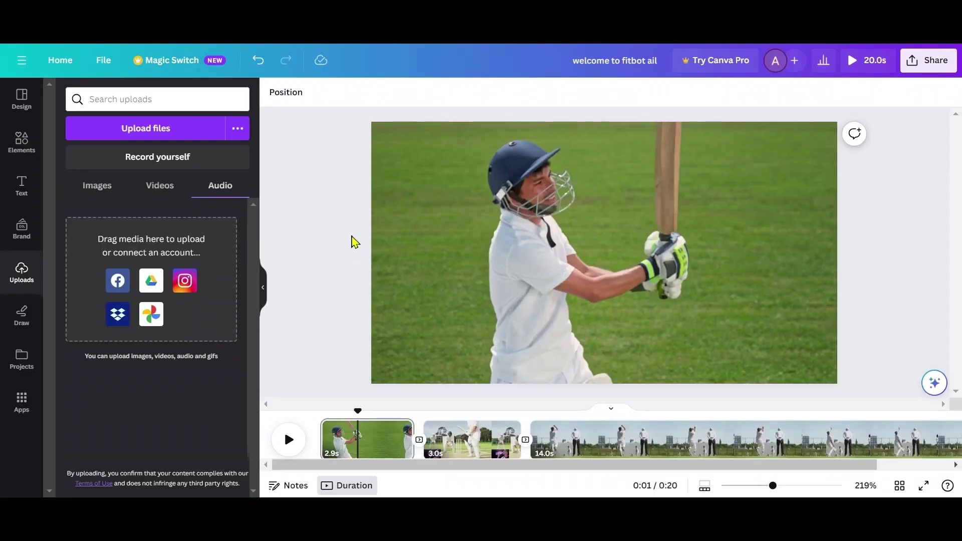
# Step: Adjust the white balance of the batting clip on the first page to warmth 11 and tint 6
pyautogui.click(379, 443)
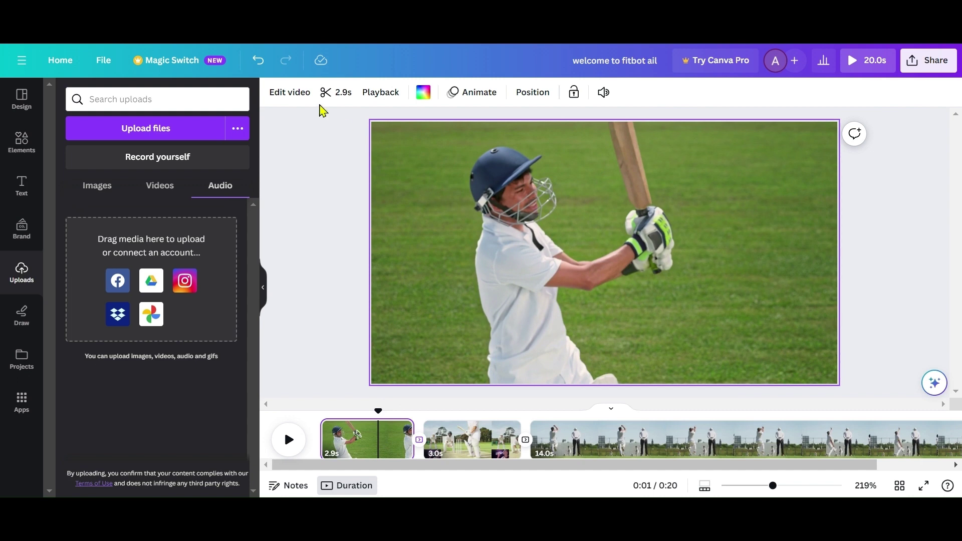
pyautogui.click(300, 96)
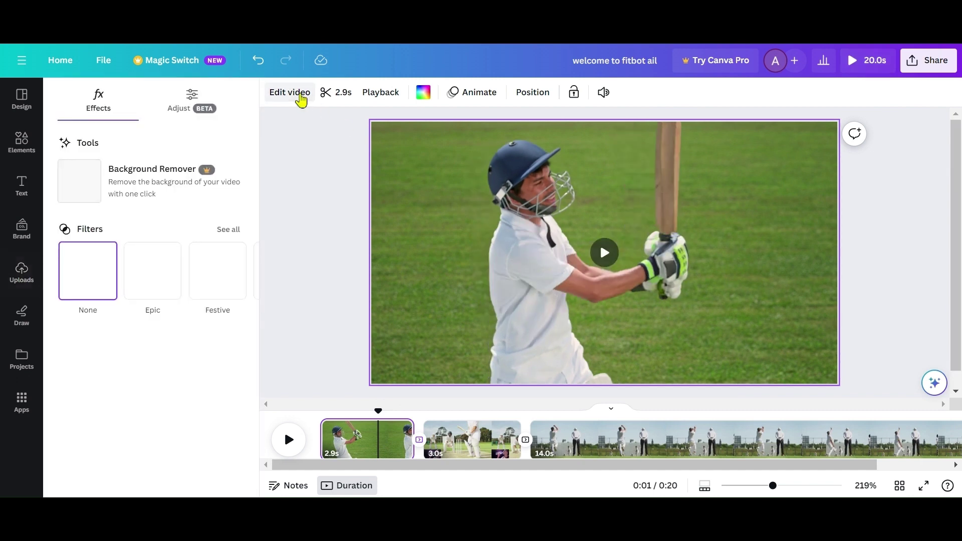
pyautogui.click(189, 114)
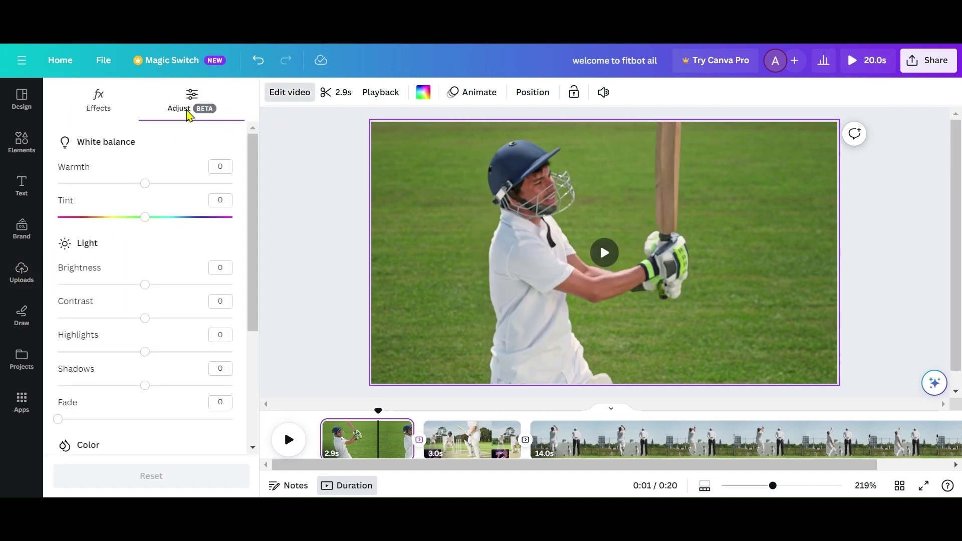
pyautogui.moveTo(146, 183)
pyautogui.mouseDown()
pyautogui.moveTo(201, 184)
pyautogui.moveTo(154, 184)
pyautogui.mouseUp()
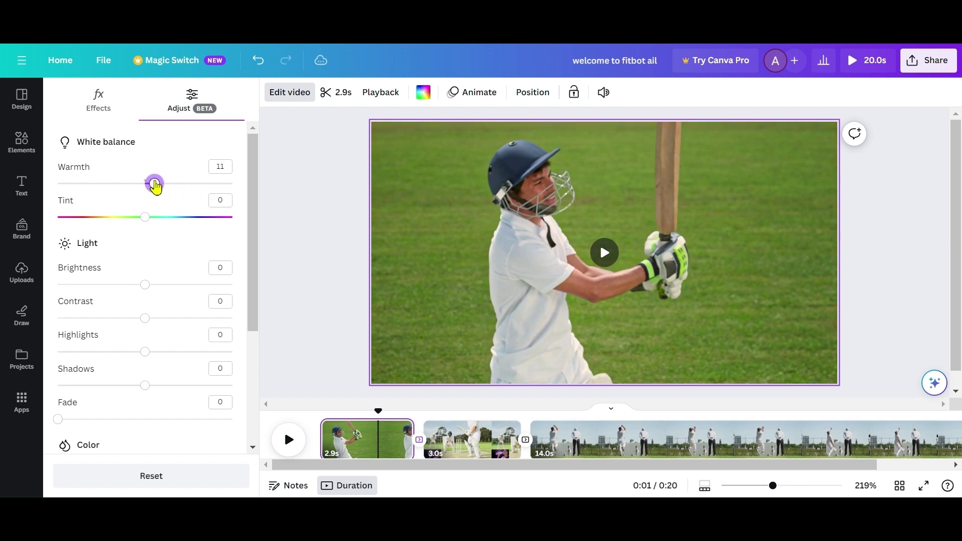
pyautogui.moveTo(144, 218)
pyautogui.mouseDown()
pyautogui.moveTo(189, 219)
pyautogui.moveTo(150, 219)
pyautogui.mouseUp()
# Step: Set the first clip's brightness to 3, contrast to 6 and fade to 35
pyautogui.moveTo(144, 285)
pyautogui.mouseDown()
pyautogui.moveTo(204, 288)
pyautogui.moveTo(147, 285)
pyautogui.mouseUp()
pyautogui.moveTo(145, 317)
pyautogui.mouseDown()
pyautogui.moveTo(229, 320)
pyautogui.moveTo(151, 321)
pyautogui.moveTo(187, 358)
pyautogui.moveTo(213, 357)
pyautogui.moveTo(145, 352)
pyautogui.mouseUp()
pyautogui.moveTo(145, 386)
pyautogui.mouseDown()
pyautogui.moveTo(189, 385)
pyautogui.moveTo(145, 385)
pyautogui.mouseUp()
pyautogui.scroll(-2, 130, 384)
pyautogui.moveTo(60, 349); pyautogui.dragTo(120, 342)
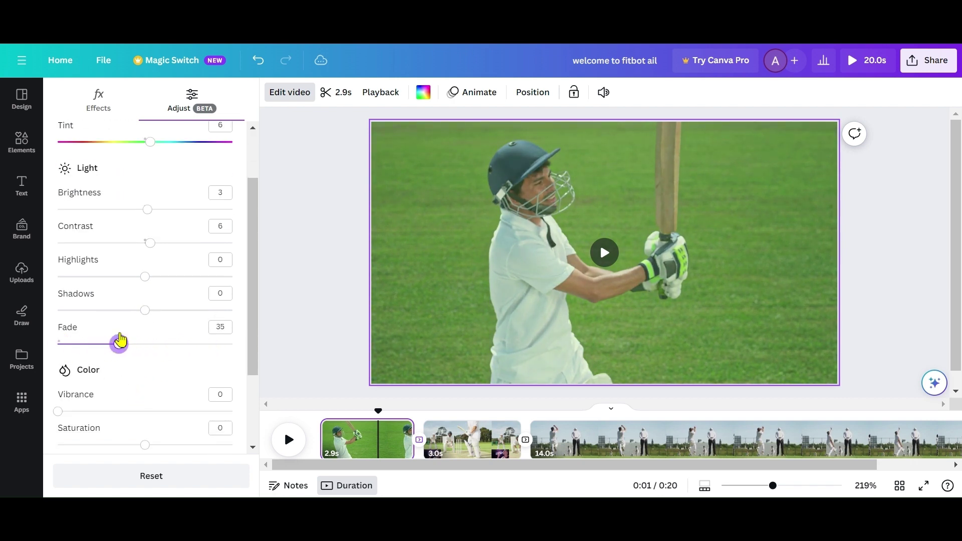
pyautogui.scroll(-2, 137, 396)
pyautogui.moveTo(61, 342); pyautogui.dragTo(35, 340)
# Step: Try the Epic, Festive and Edge filters on the first clip and browse the full filter collection
pyautogui.click(102, 106)
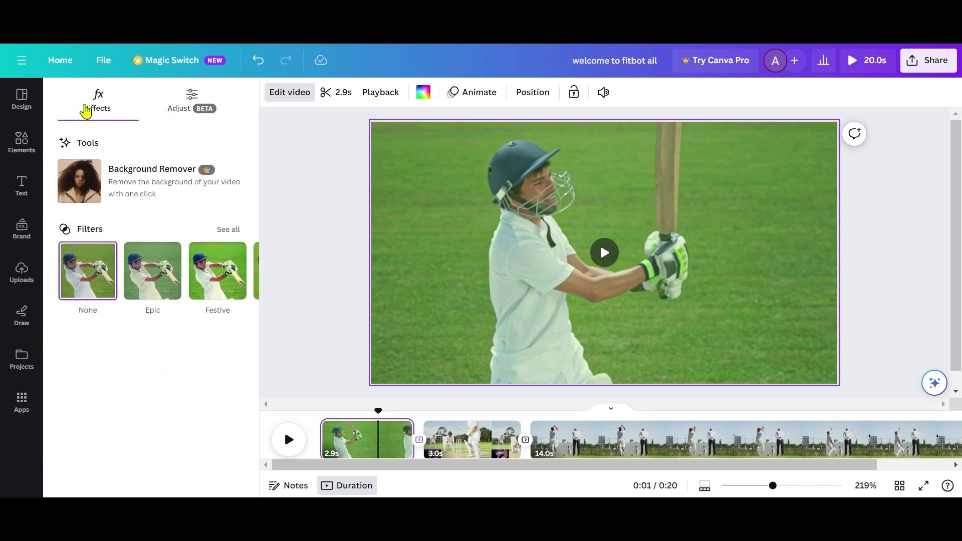
pyautogui.click(153, 278)
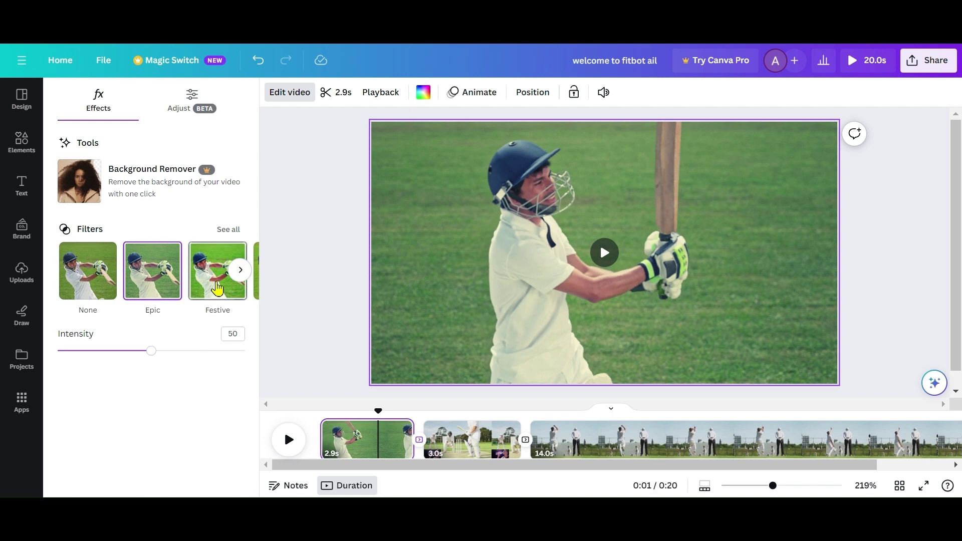
pyautogui.click(224, 264)
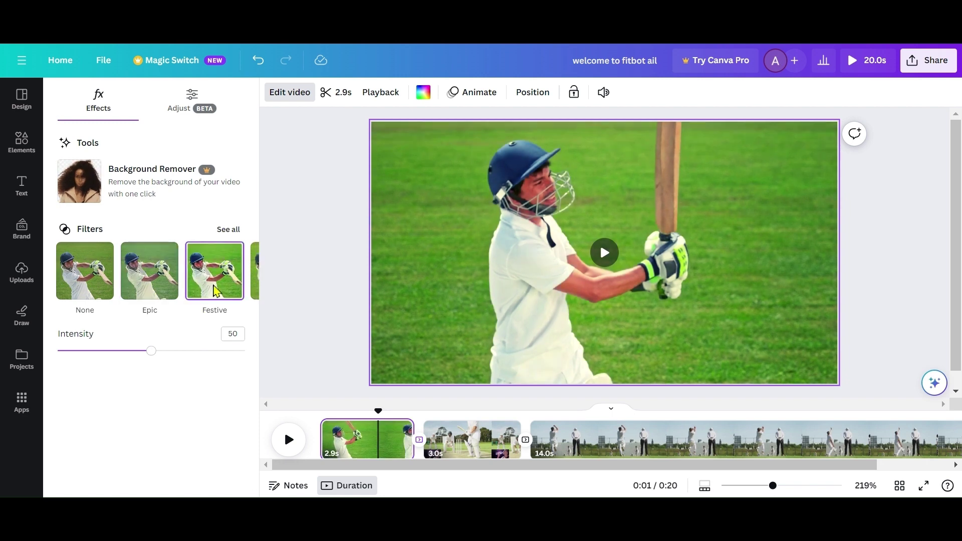
pyautogui.click(224, 234)
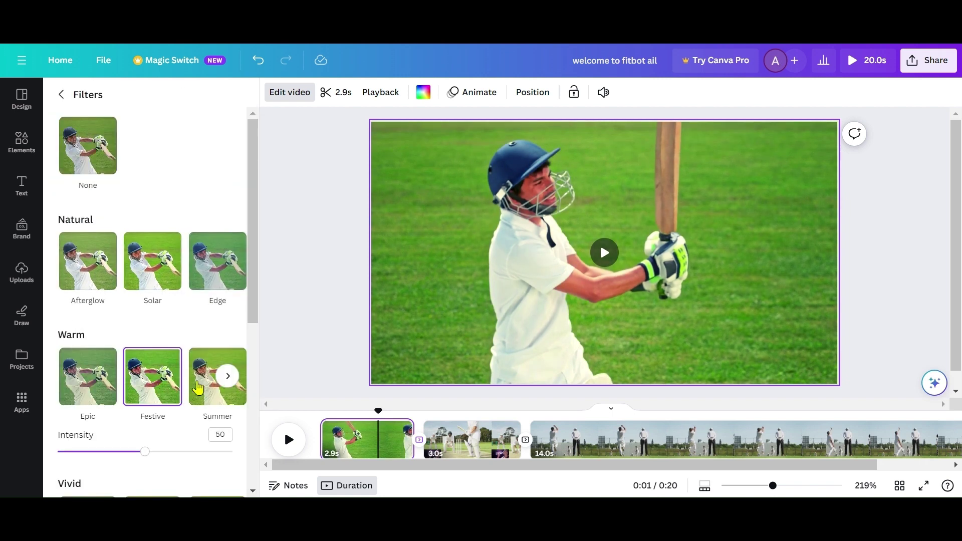
pyautogui.click(209, 264)
pyautogui.scroll(-4, 185, 316)
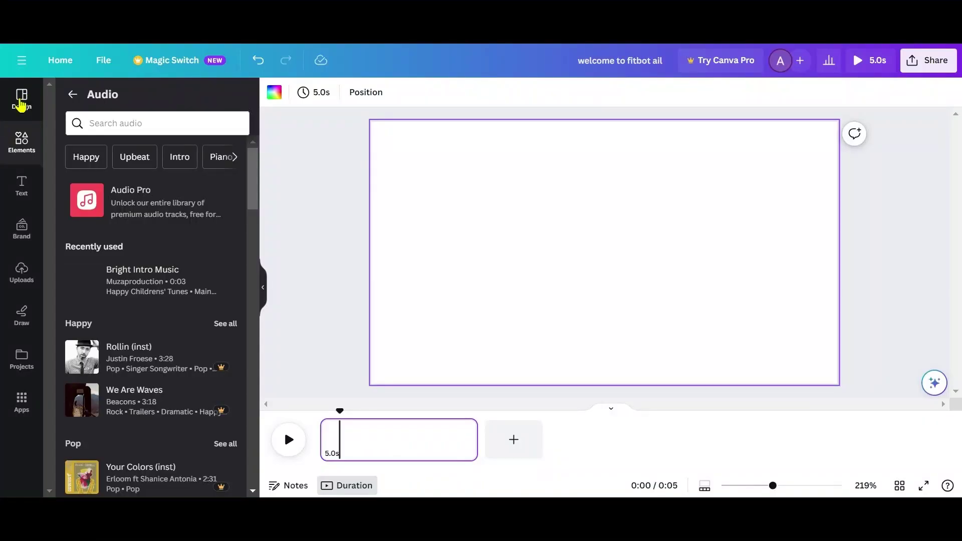
# Step: Browse the video templates and apply the black "WELCOME TO MY CHANNEL" template to the blank page
pyautogui.click(23, 97)
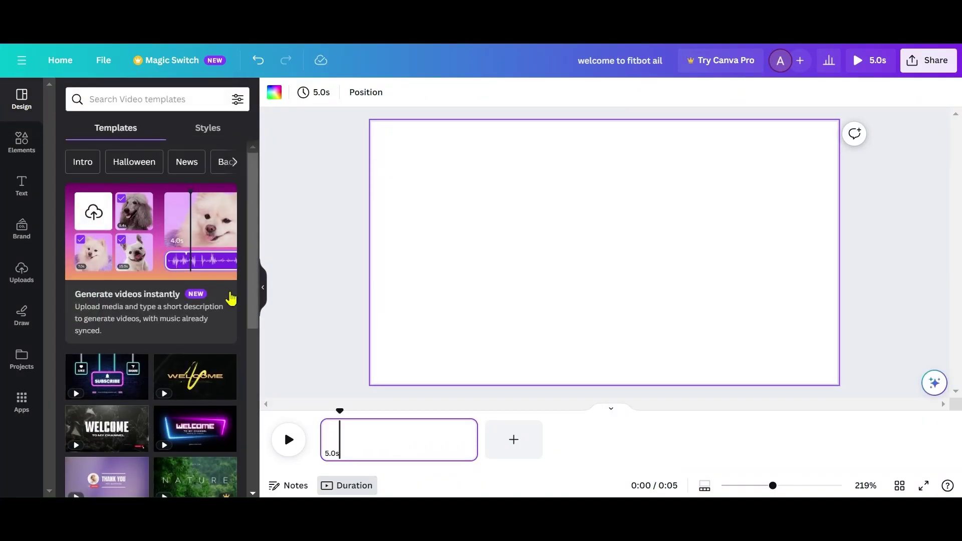
pyautogui.scroll(-4, 158, 306)
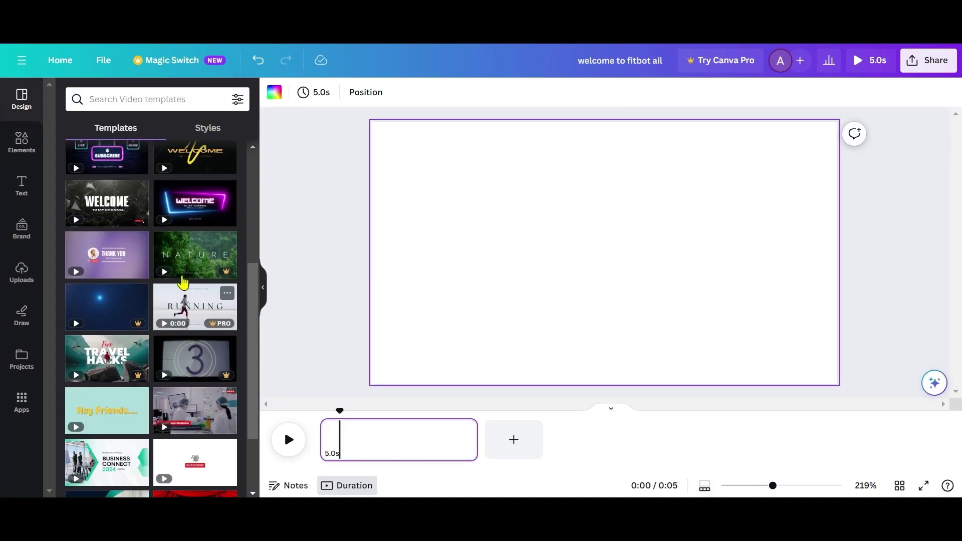
pyautogui.scroll(-3, 108, 209)
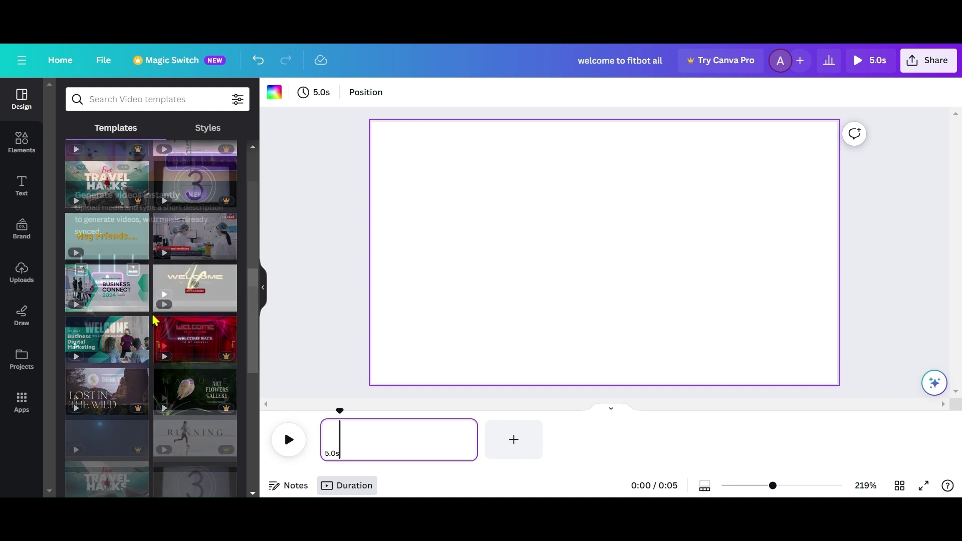
pyautogui.scroll(-4, 144, 276)
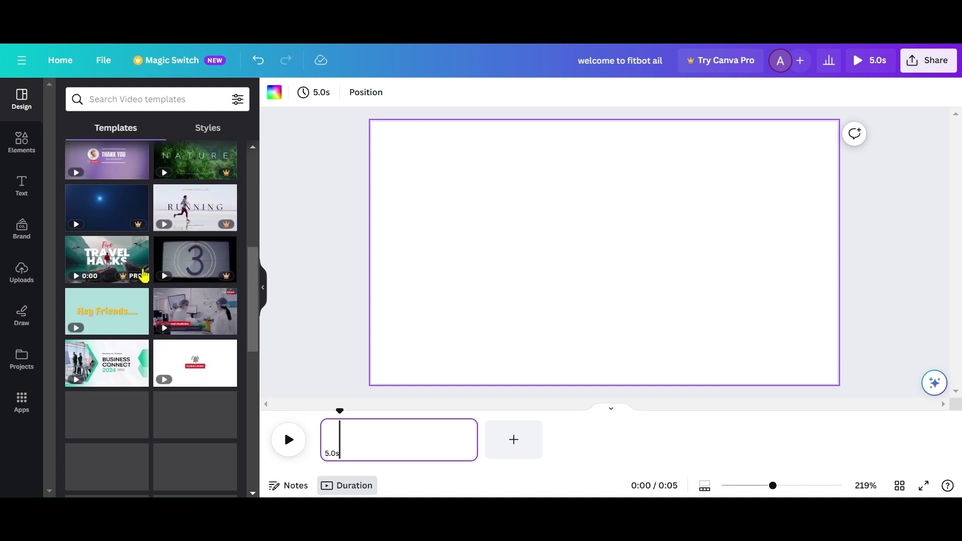
pyautogui.scroll(-4, 144, 275)
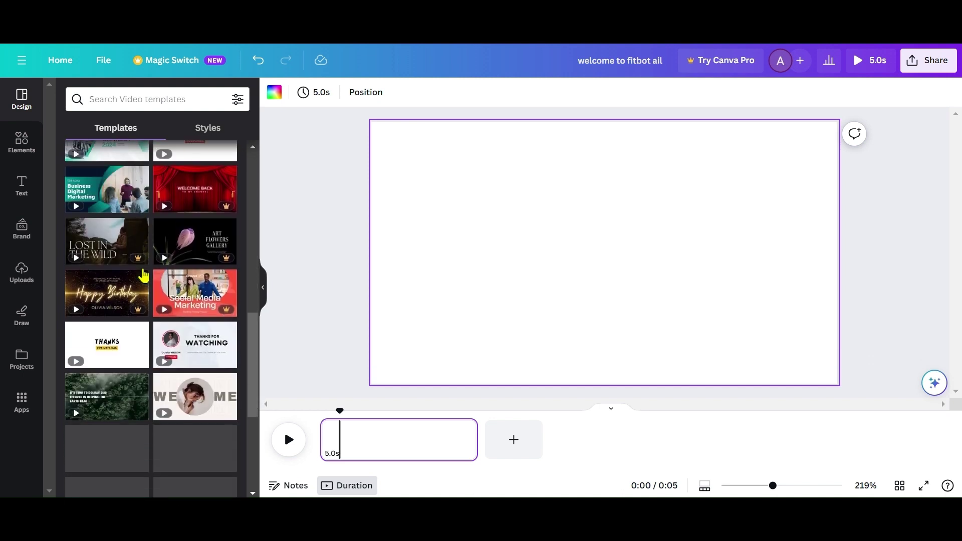
pyautogui.scroll(6, 146, 275)
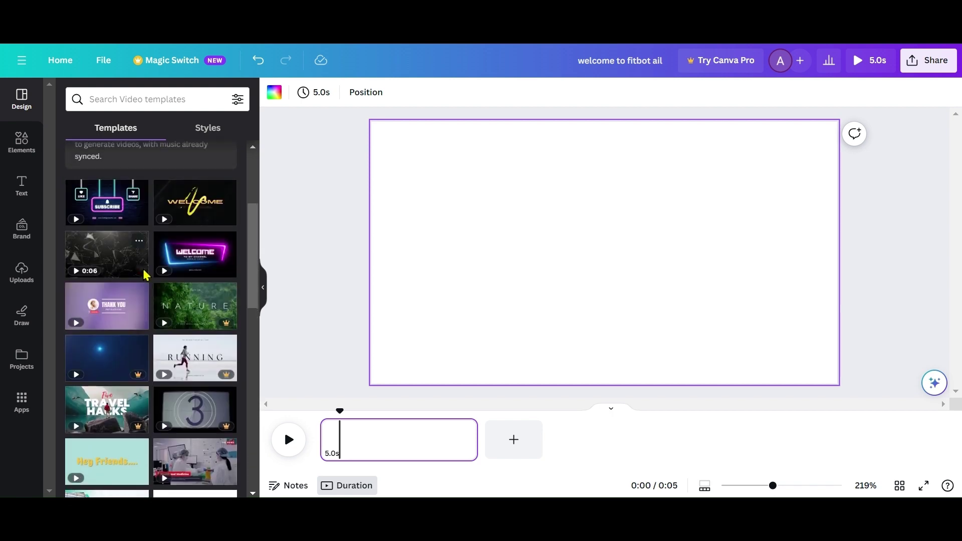
pyautogui.click(107, 261)
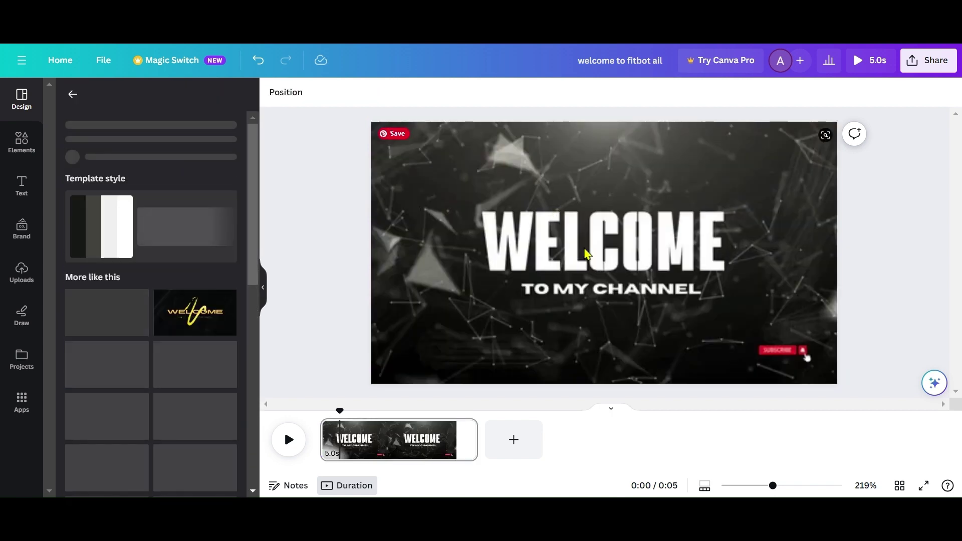
# Step: Search the elements library for "Graphics" and show only the graphics
pyautogui.click(617, 318)
pyautogui.write('Graphics')
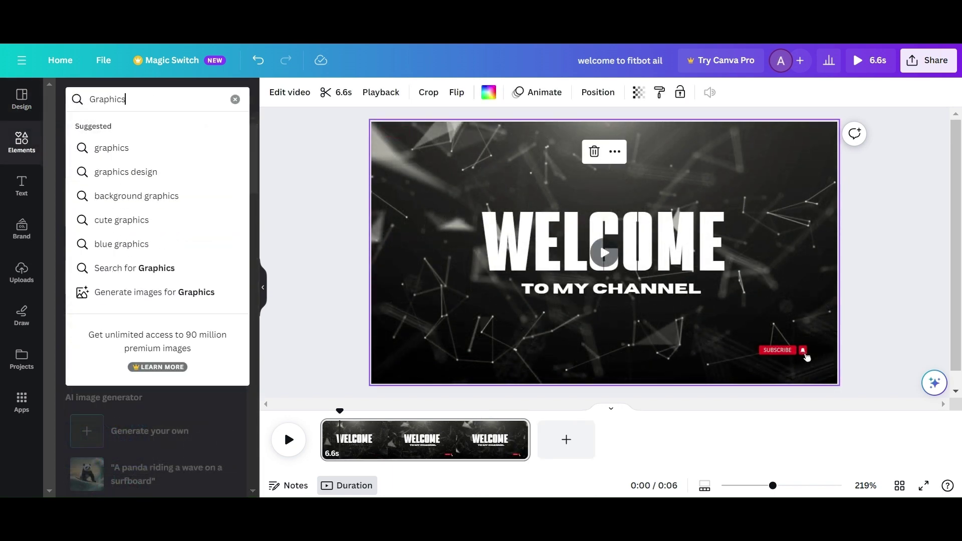
pyautogui.press('Return')
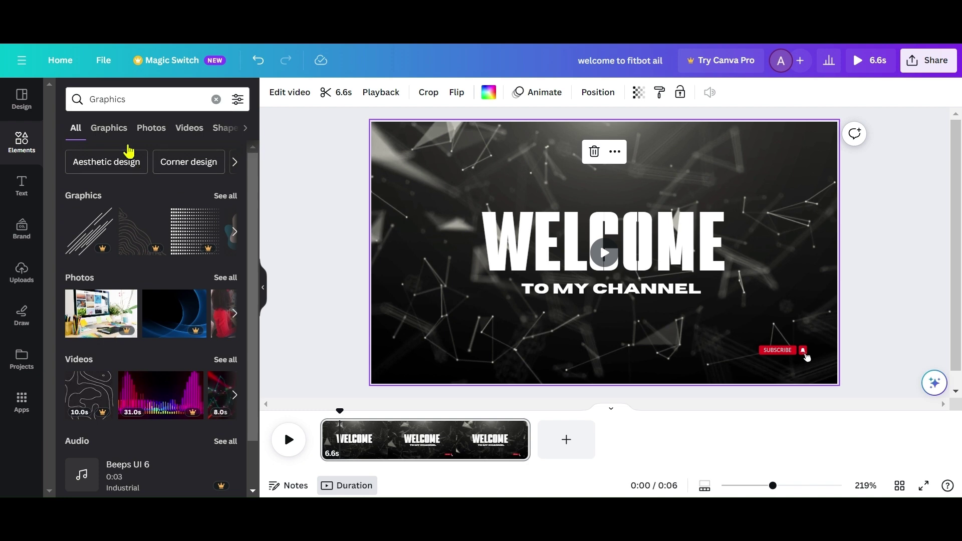
pyautogui.click(118, 131)
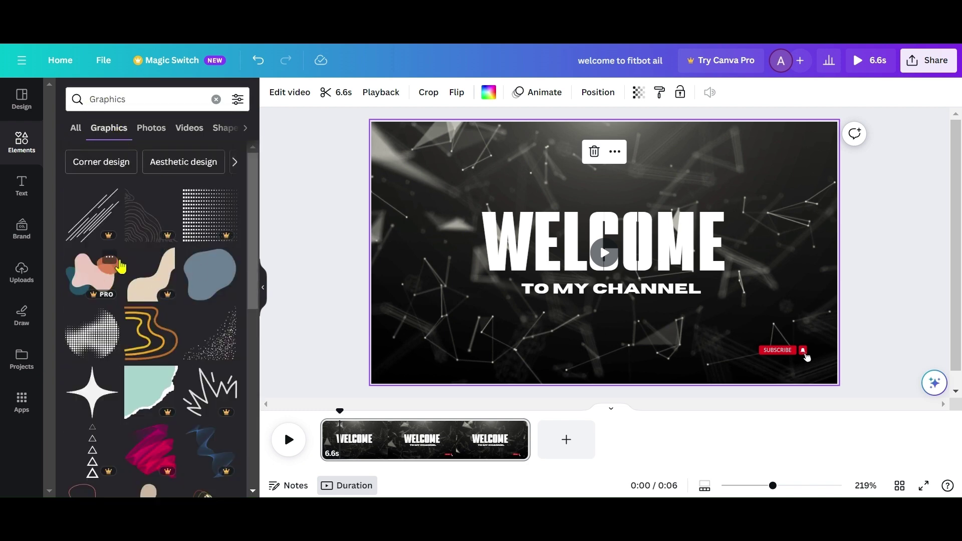
# Step: Limit the graphics to animated ones and place the orange-and-yellow arrow banner, scaled down, in the page's upper-left corner
pyautogui.click(238, 101)
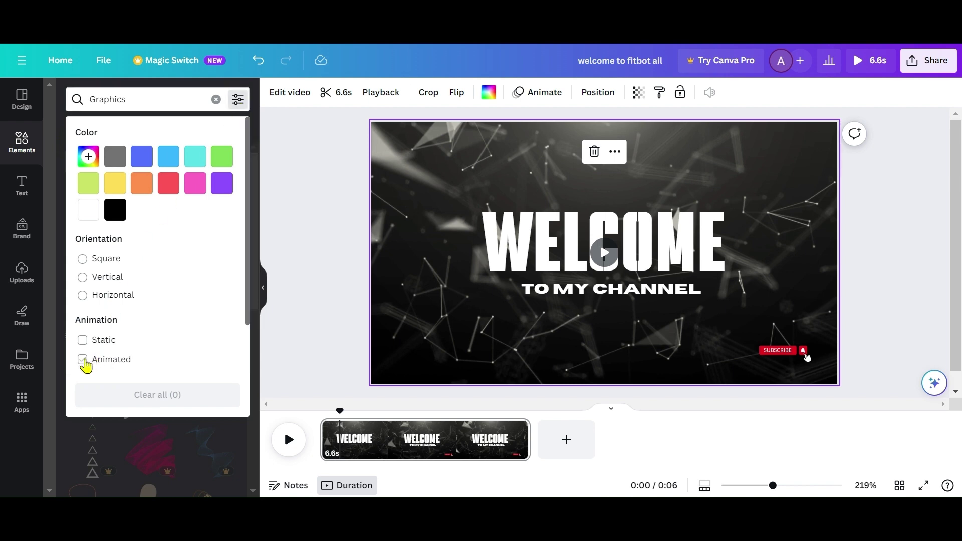
pyautogui.click(288, 349)
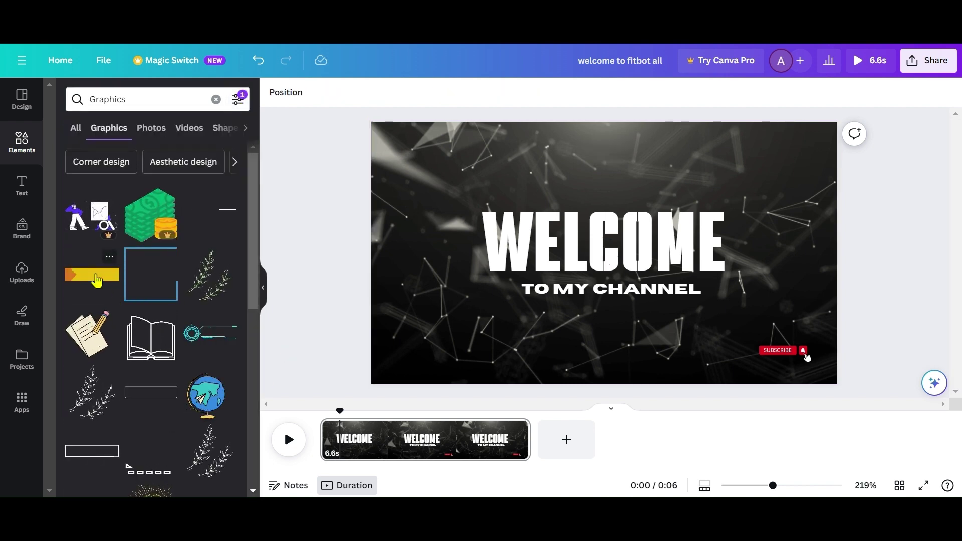
pyautogui.click(462, 266)
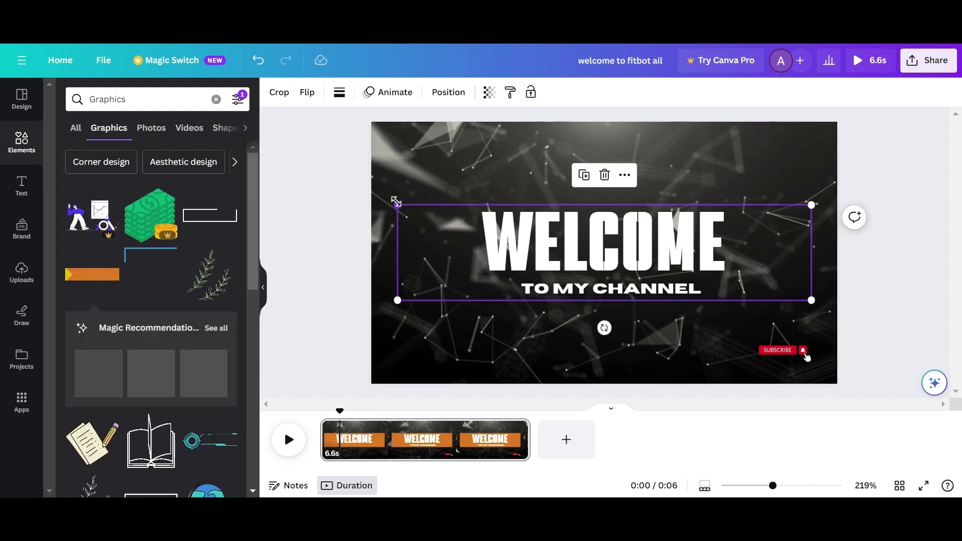
pyautogui.moveTo(441, 245); pyautogui.dragTo(750, 344)
pyautogui.moveTo(745, 286); pyautogui.dragTo(410, 144)
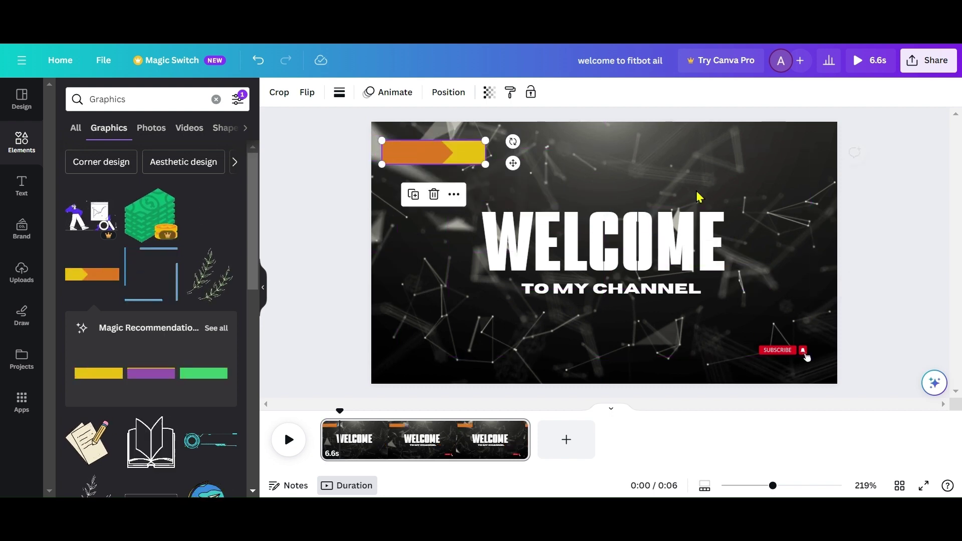
pyautogui.click(871, 205)
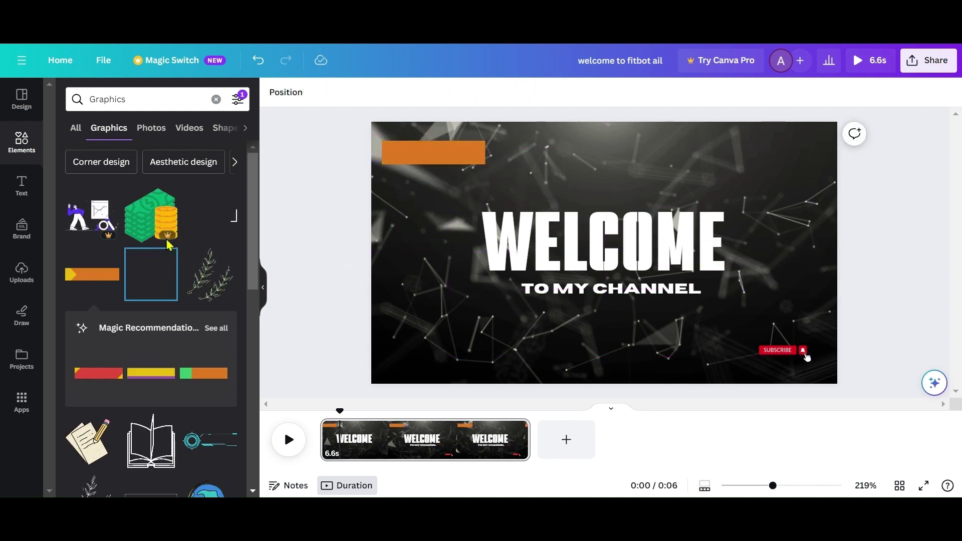
# Step: Add the animated cash stack with coins graphic, shrink it and place it in the page's lower-left area
pyautogui.click(151, 215)
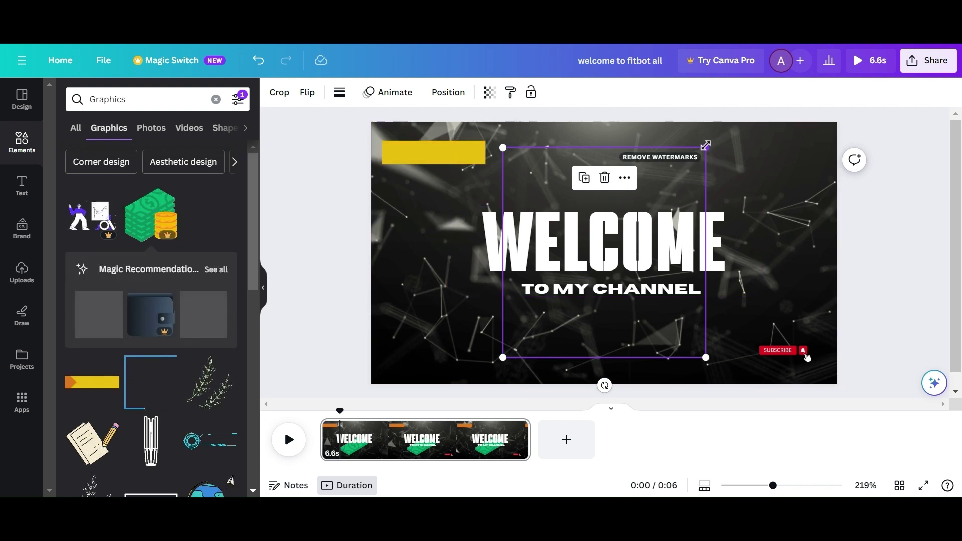
pyautogui.moveTo(640, 221); pyautogui.dragTo(541, 319)
pyautogui.moveTo(476, 345); pyautogui.dragTo(412, 334)
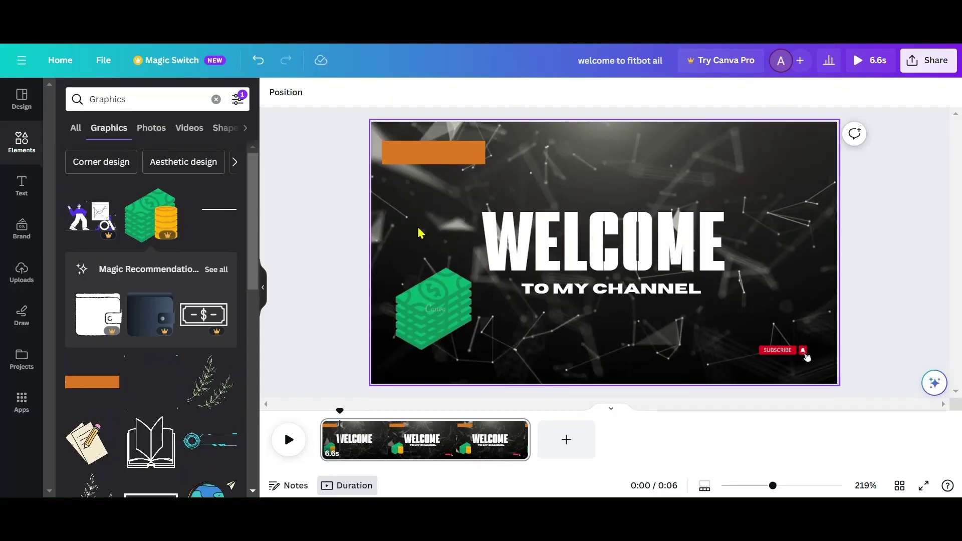
# Step: Check the available download file types and download the design as an MP4 Video
pyautogui.click(926, 71)
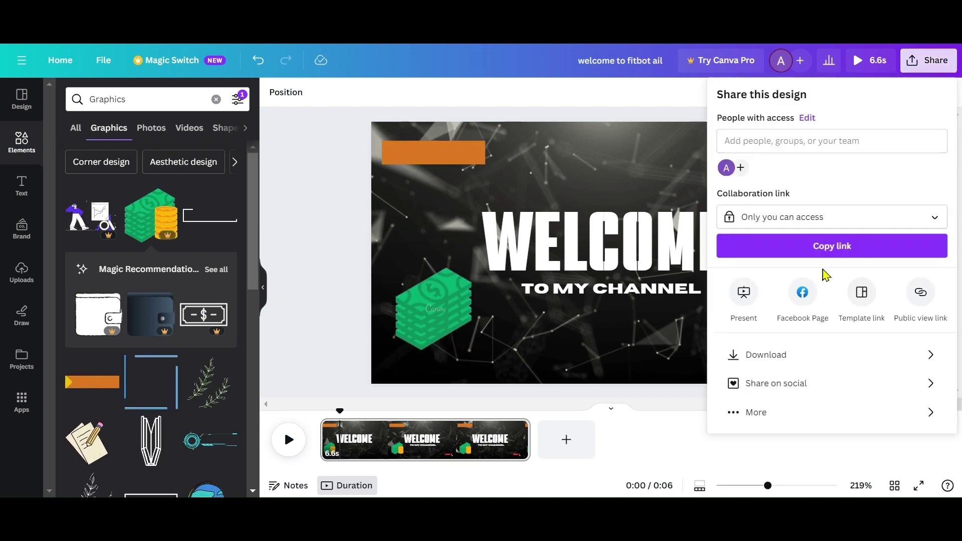
pyautogui.click(760, 357)
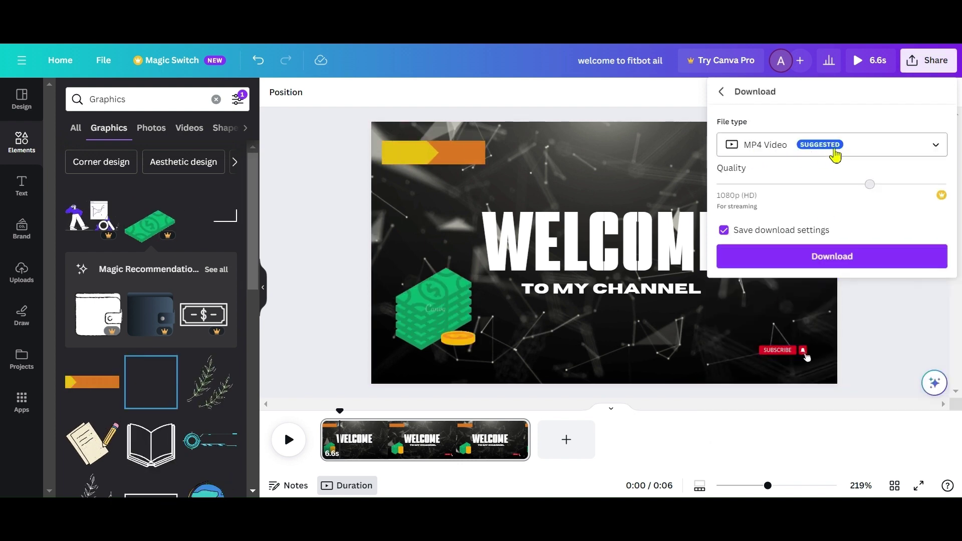
pyautogui.click(852, 149)
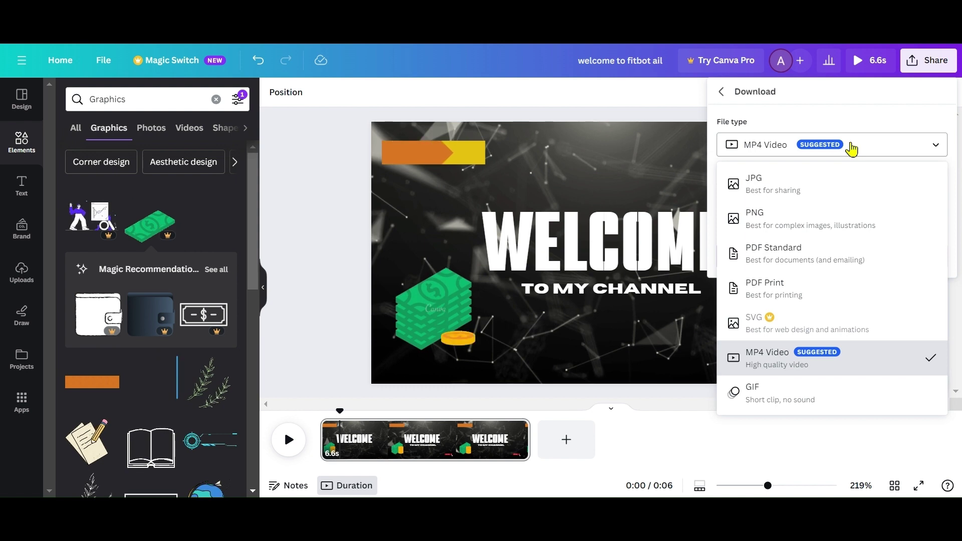
pyautogui.click(852, 148)
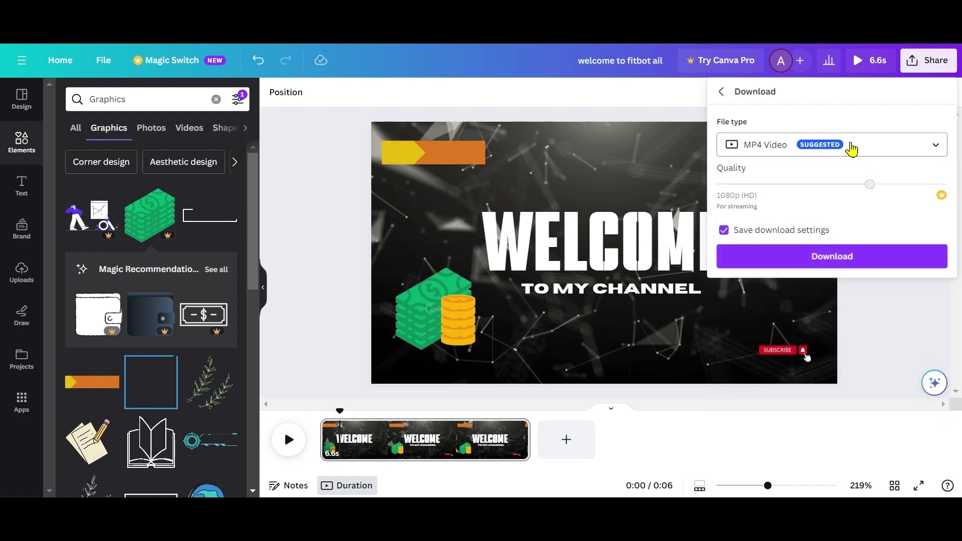
pyautogui.click(823, 261)
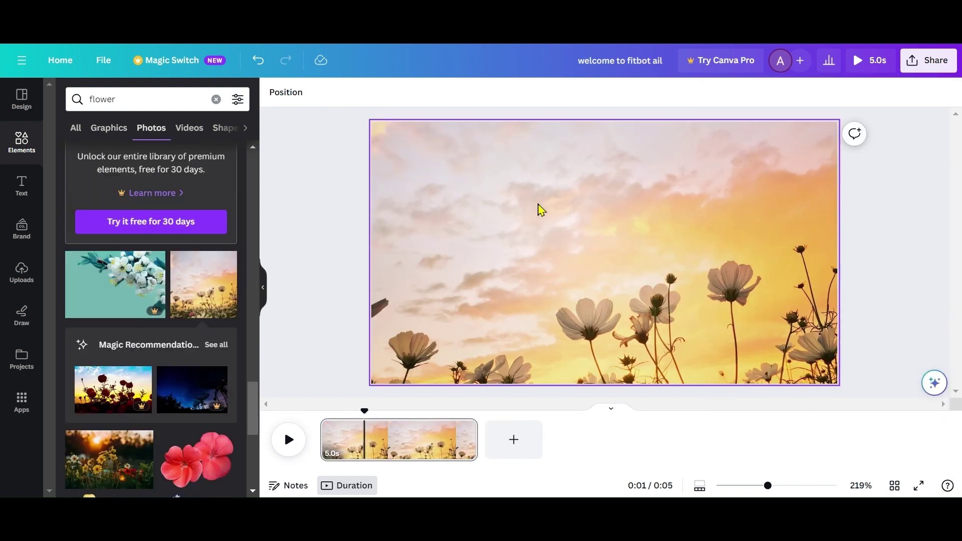
# Step: Try to remove the flower photo's background with BG Remover
pyautogui.click(541, 209)
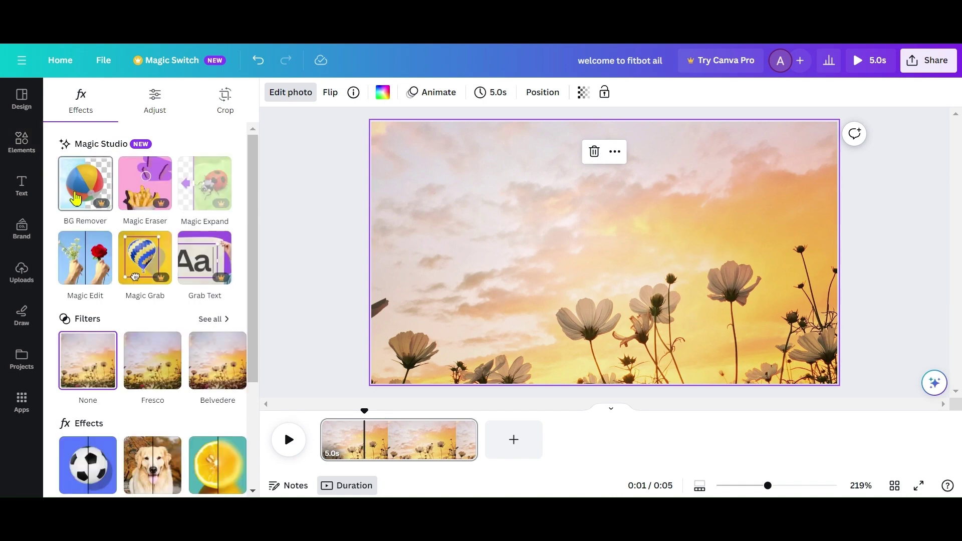
pyautogui.click(76, 197)
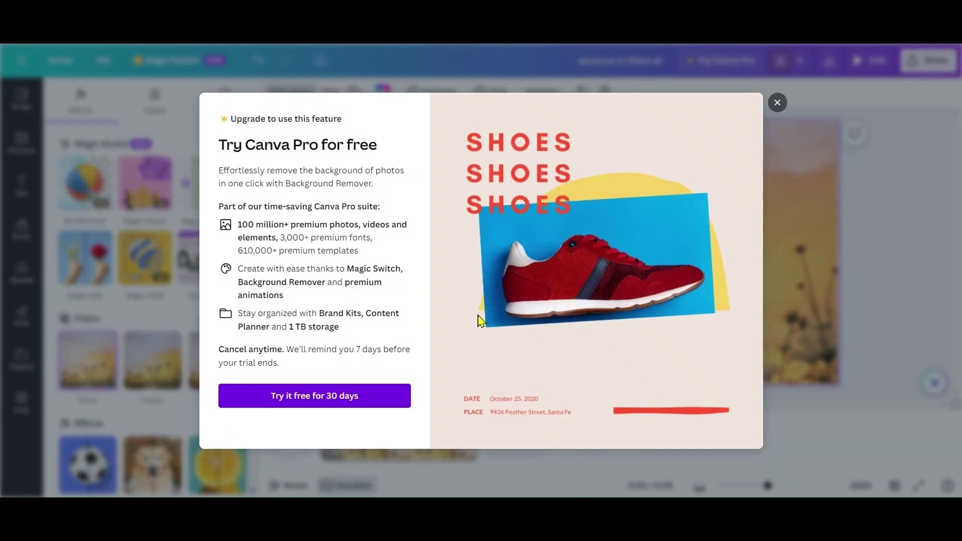
pyautogui.press('Escape')
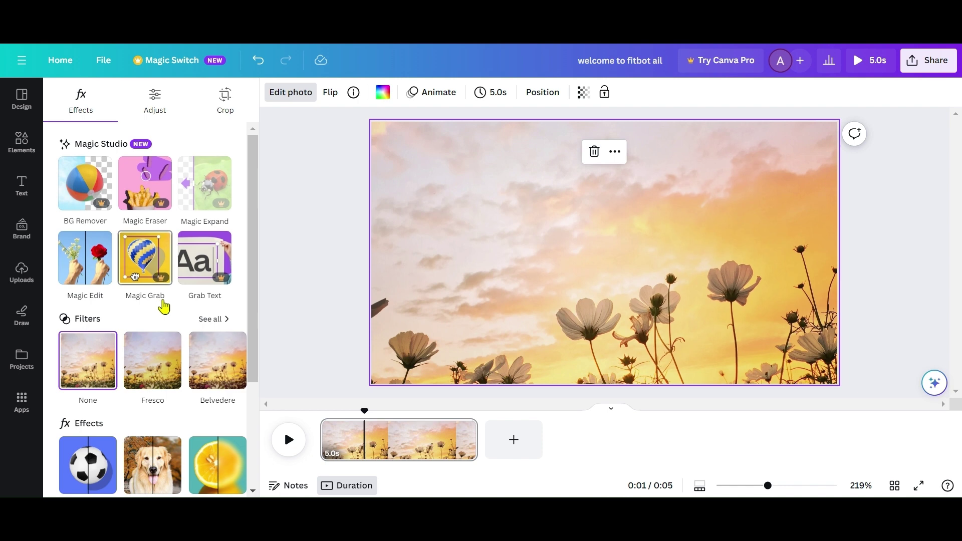
# Step: Try the Fresco filter on the flower photo and apply the Belvedere filter
pyautogui.scroll(-3, 182, 331)
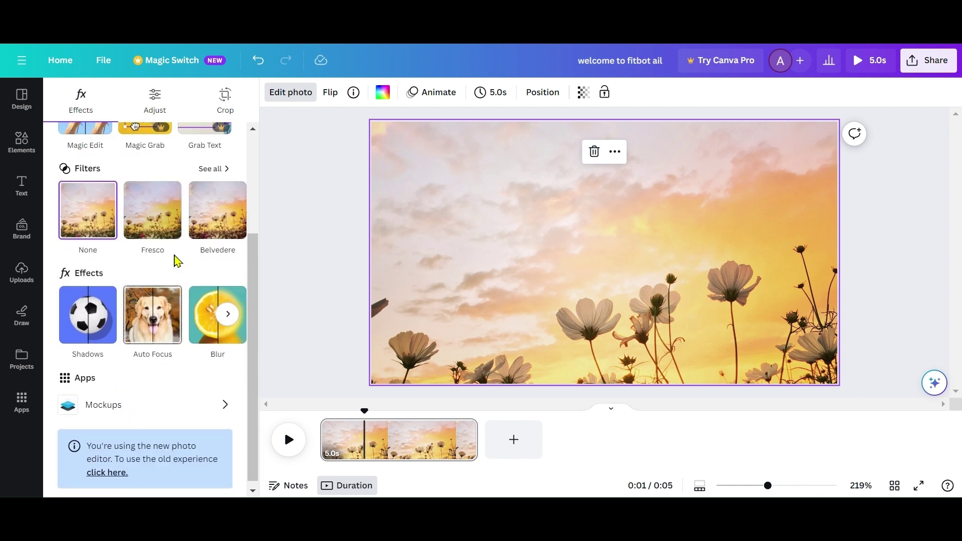
pyautogui.click(156, 215)
pyautogui.click(206, 233)
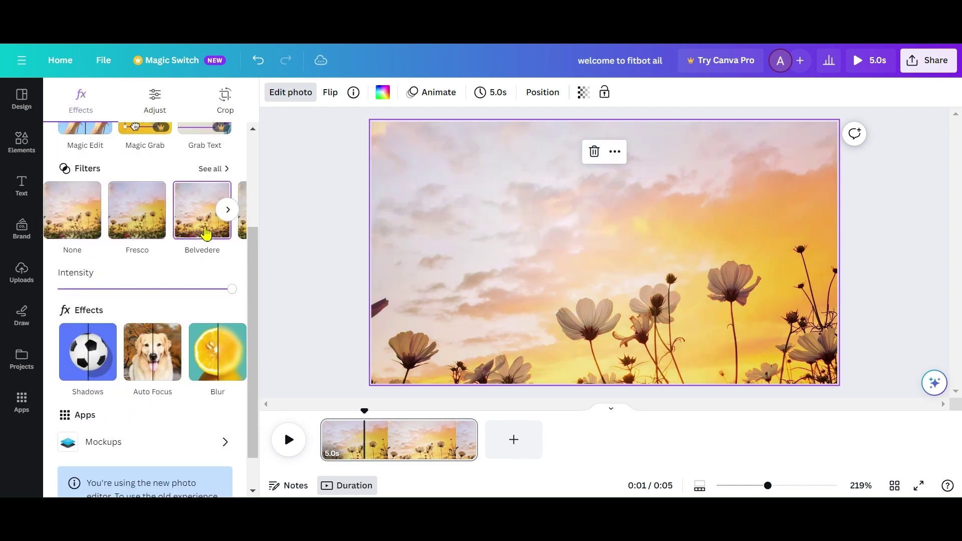
# Step: Try the Glow and Drop shadows on the flower photo and apply the Outline shadow
pyautogui.click(100, 352)
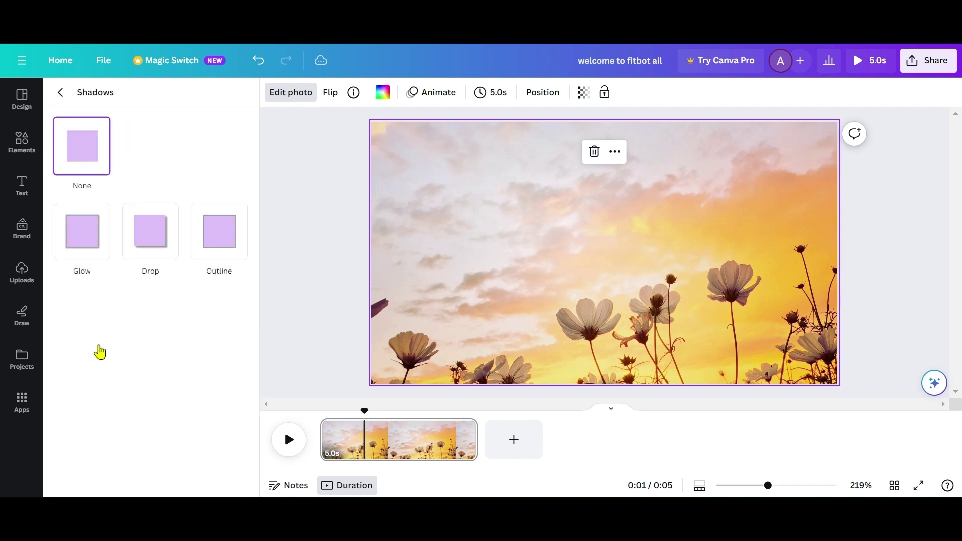
pyautogui.click(98, 245)
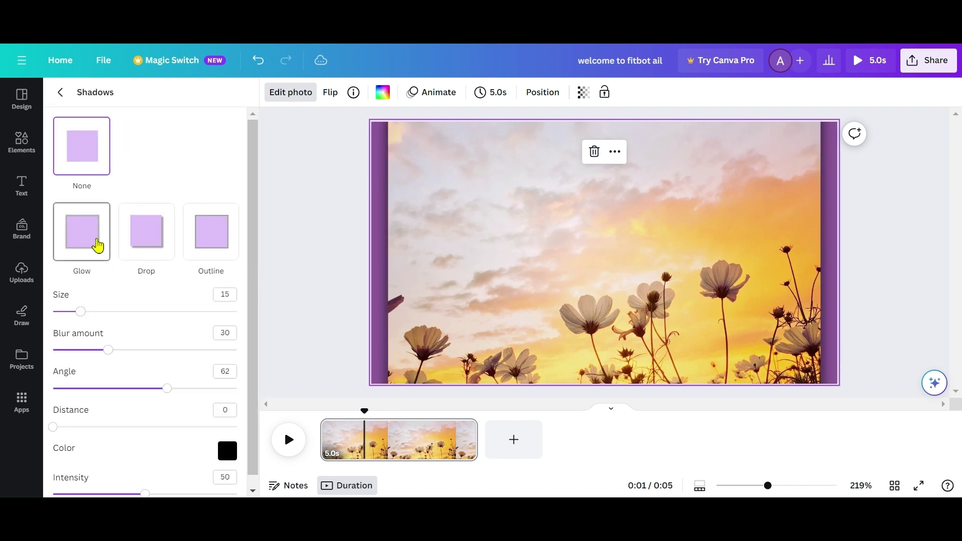
pyautogui.click(152, 246)
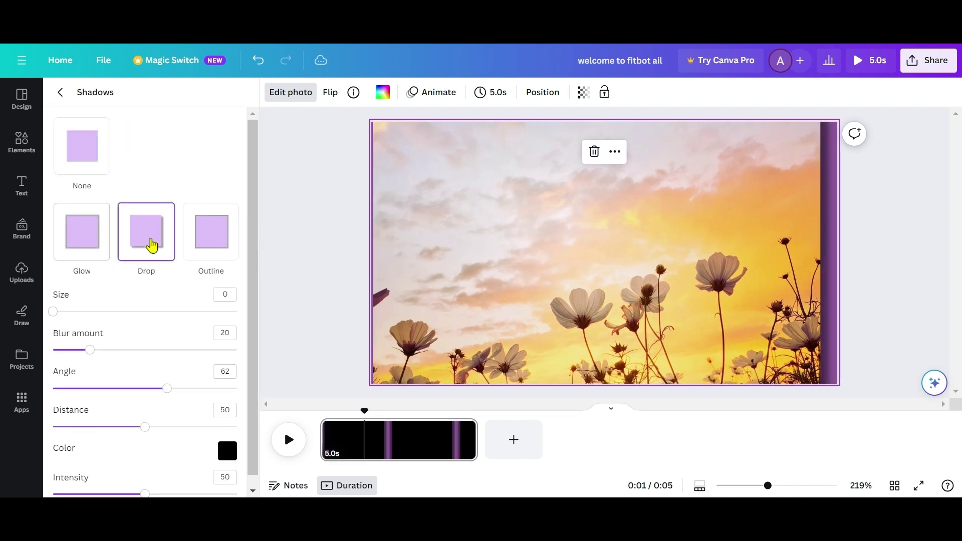
pyautogui.click(205, 241)
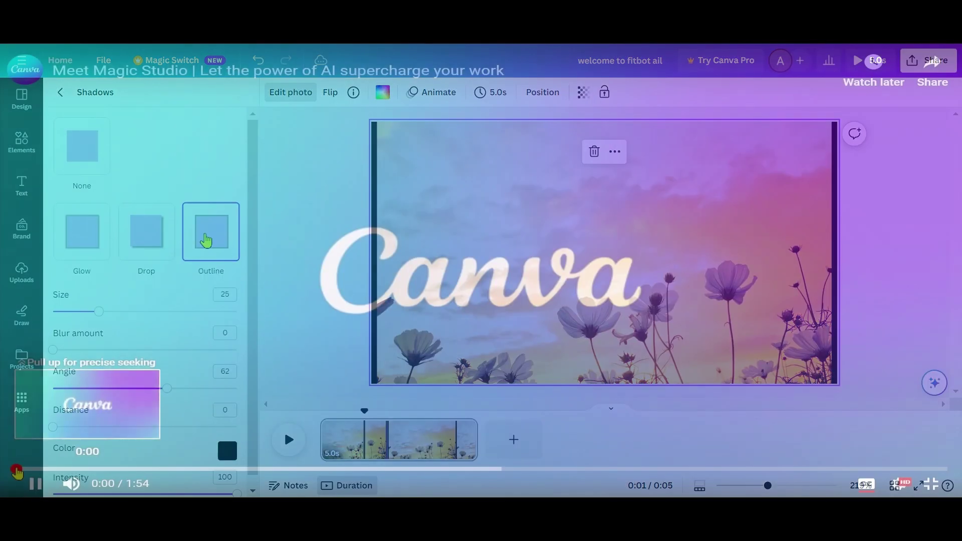